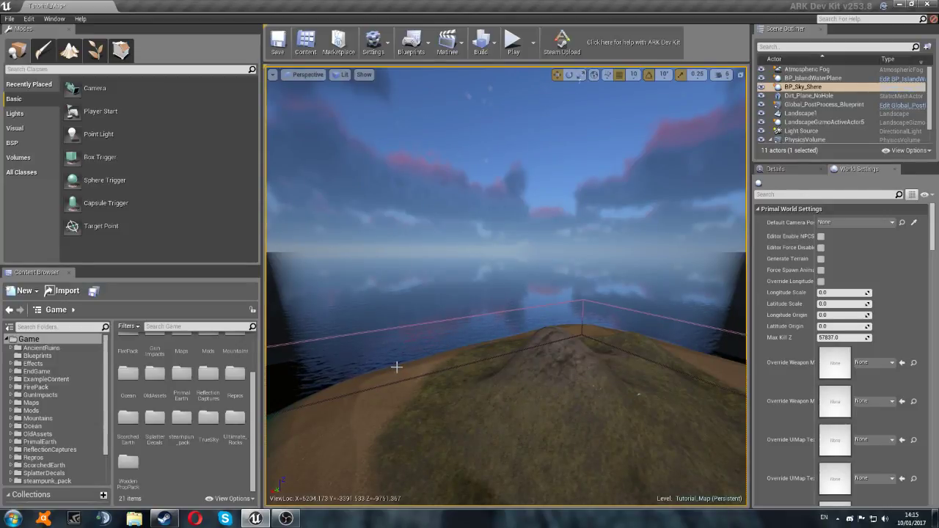
# - Switch to foliage mode and search the game content for "palm"
pyautogui.moveTo(420, 289)
pyautogui.mouseDown(button='right')
pyautogui.moveTo(448, 279)
pyautogui.moveTo(418, 288)
pyautogui.mouseUp(button='right')
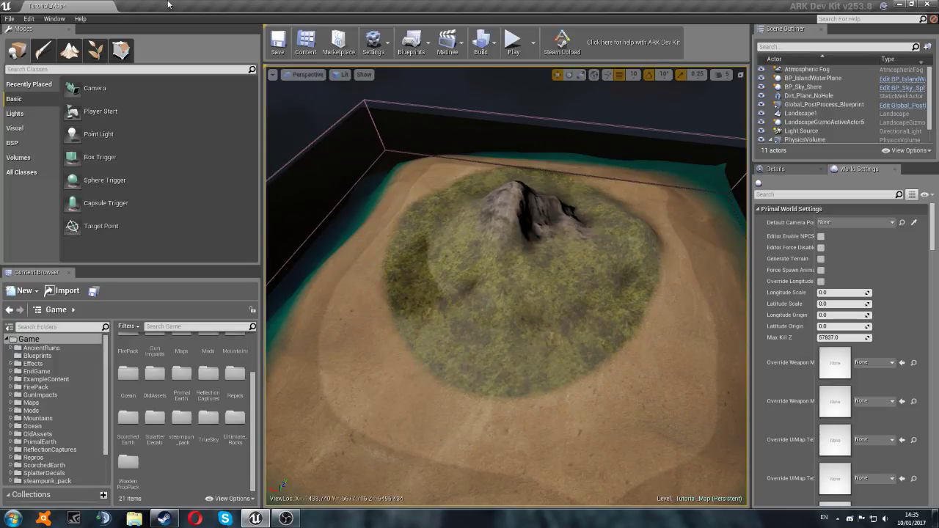
pyautogui.click(98, 50)
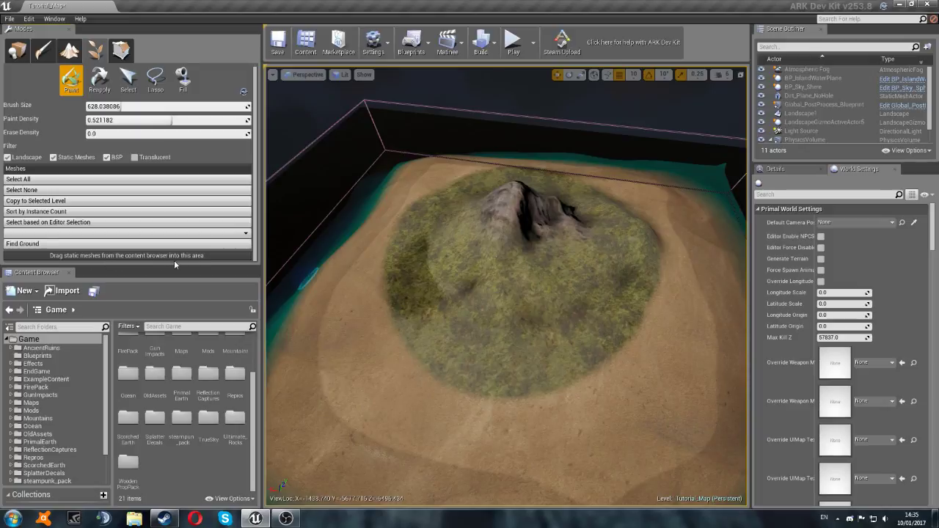
pyautogui.click(165, 327)
pyautogui.write('pa')
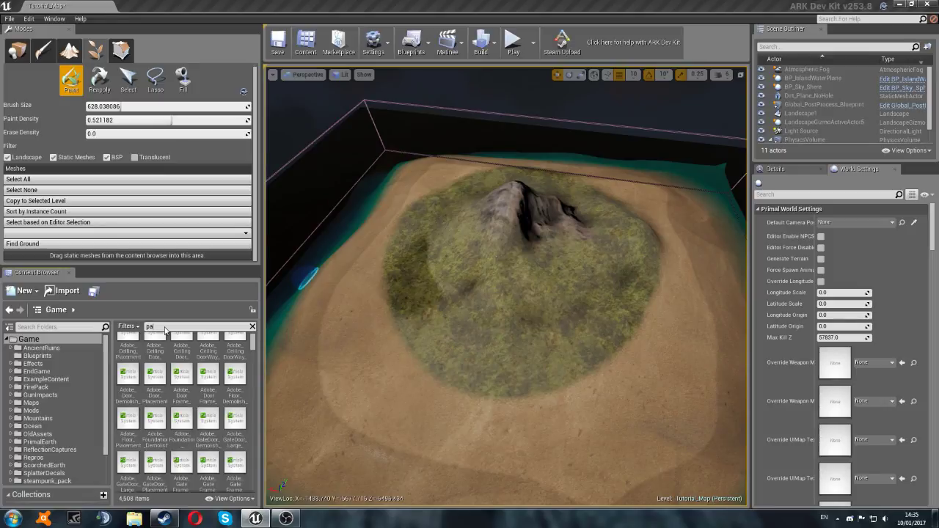
pyautogui.write('lm')
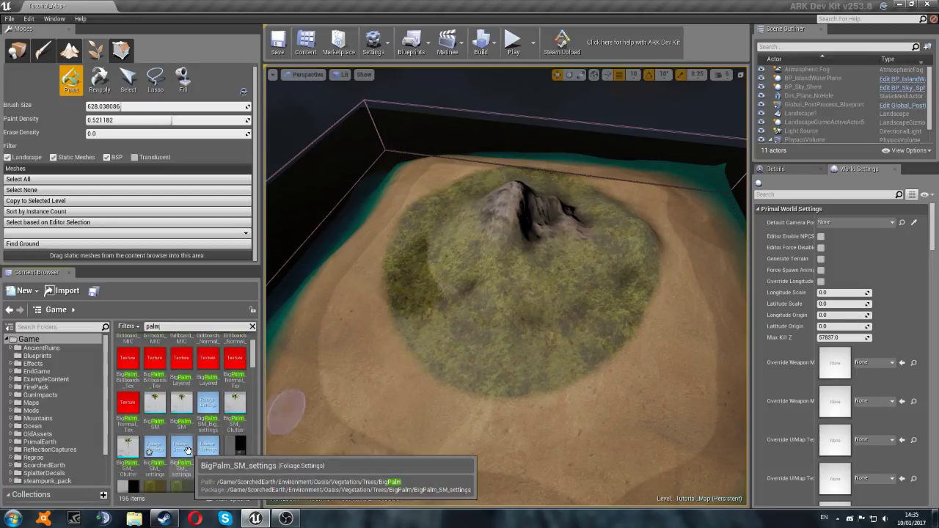
# - Add the BigPalm_SM static mesh to the foliage mesh list and show its painting settings
pyautogui.scroll(-1, 185, 440)
pyautogui.click(187, 397)
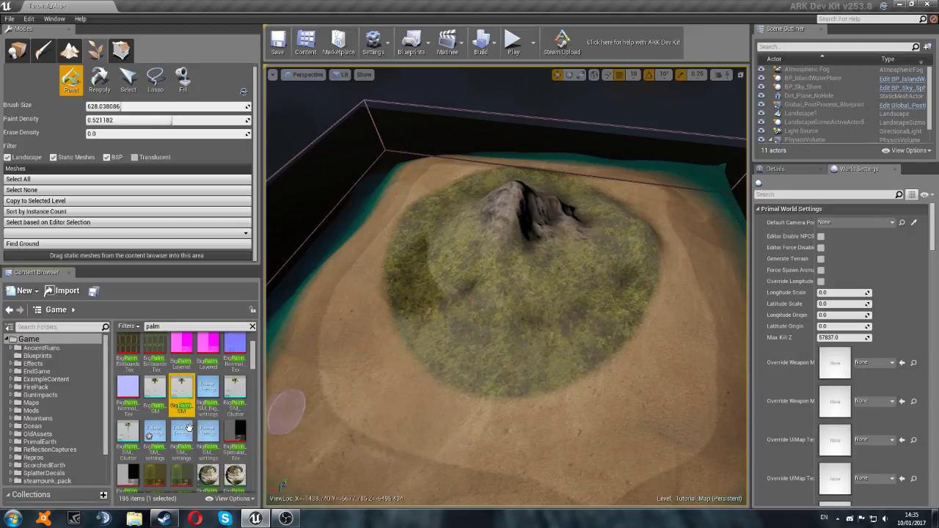
pyautogui.click(183, 438)
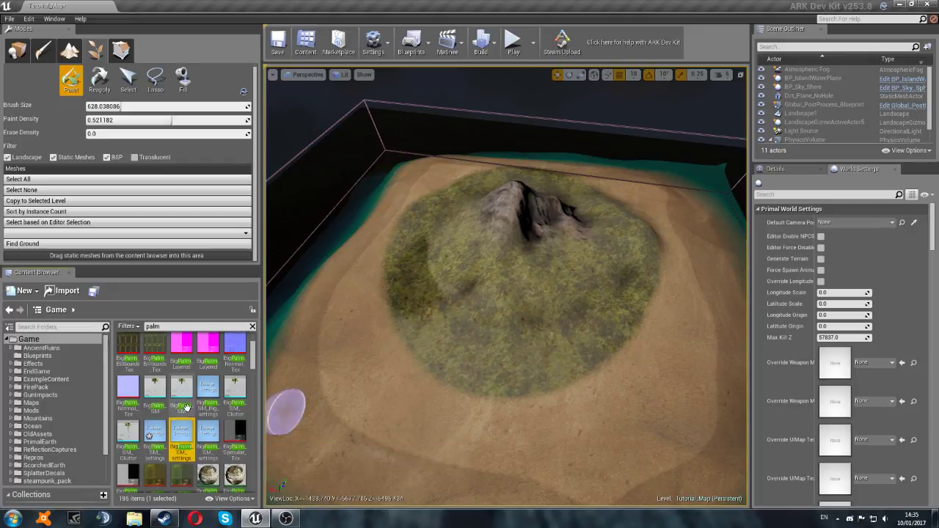
pyautogui.moveTo(185, 397); pyautogui.dragTo(179, 253)
pyautogui.scroll(-3, 220, 171)
pyautogui.scroll(-3, 220, 171)
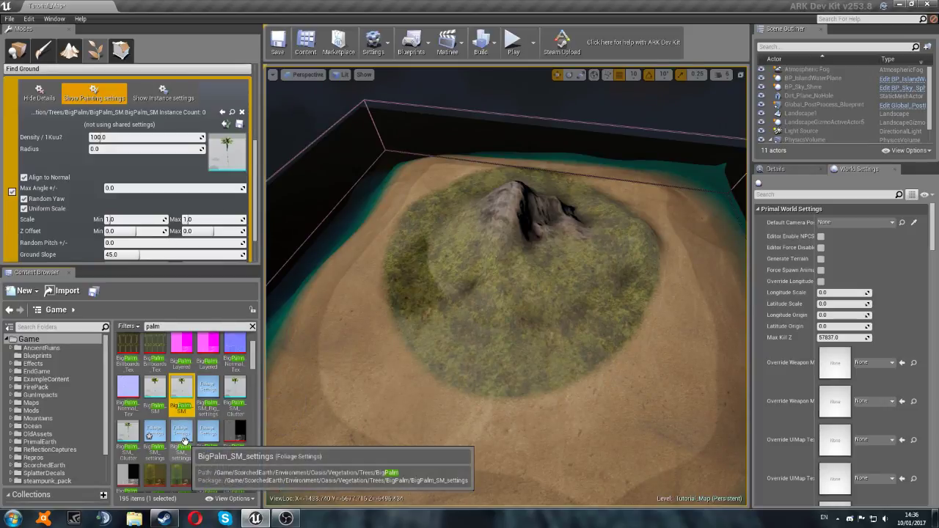
# - Assign the BigPalm_SM_settings asset to the palm foliage as its shared settings and open that asset beside it for reference
pyautogui.click(184, 437)
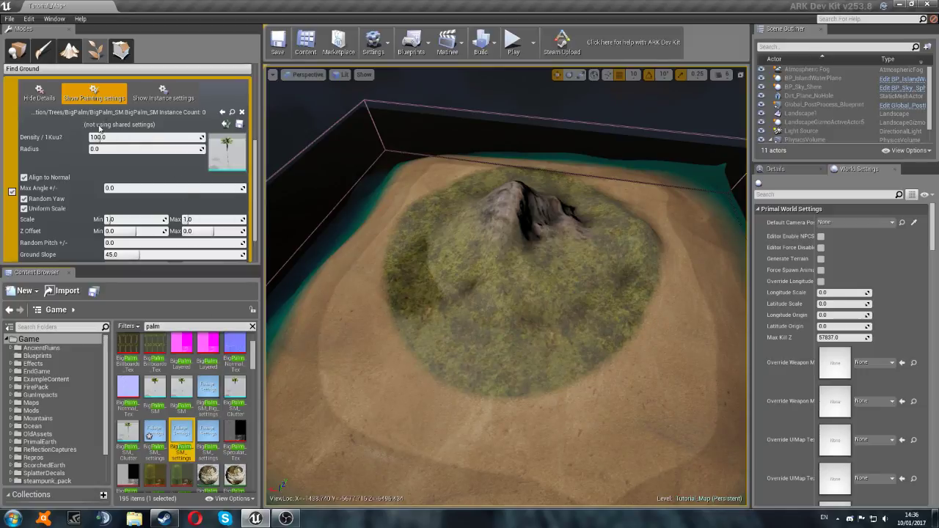
pyautogui.click(227, 126)
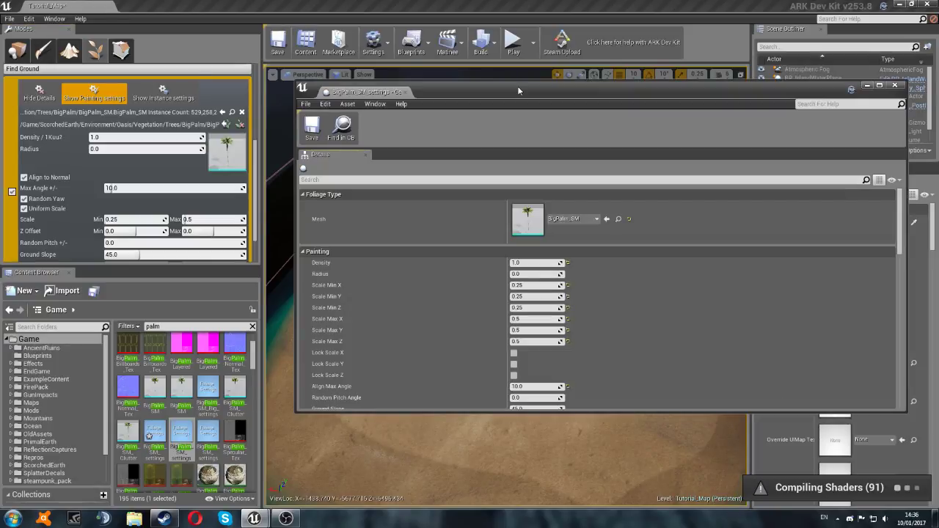
pyautogui.moveTo(517, 86); pyautogui.dragTo(508, 75)
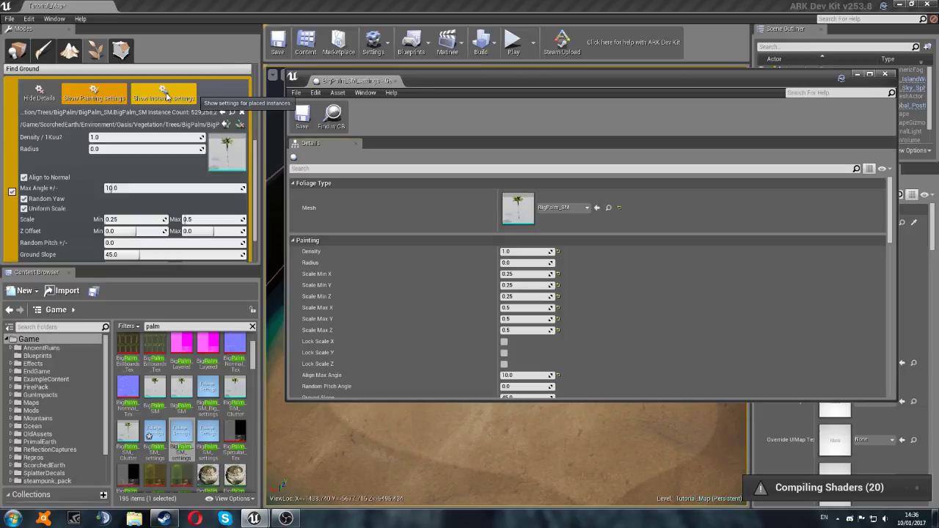
# - Show the palm foliage's instance settings and enable Replicate This Component under Clustering
pyautogui.click(169, 95)
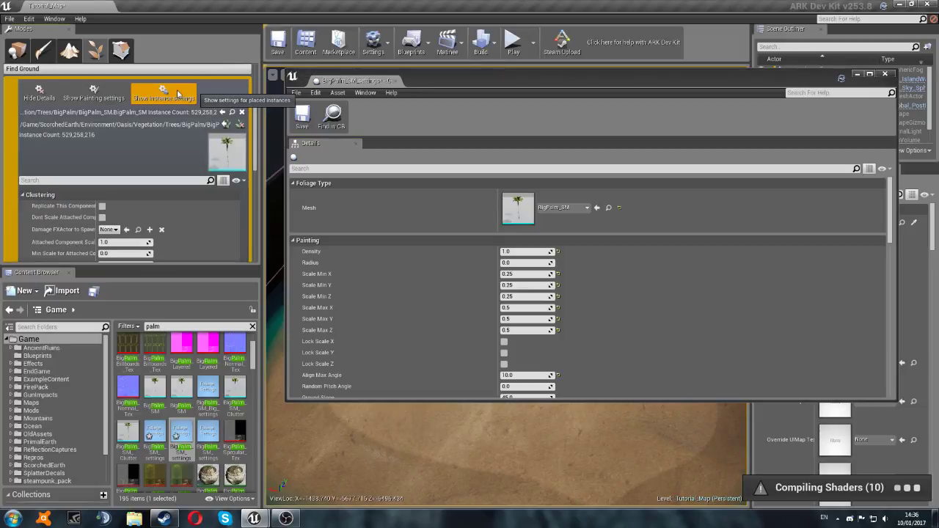
pyautogui.scroll(-2, 155, 134)
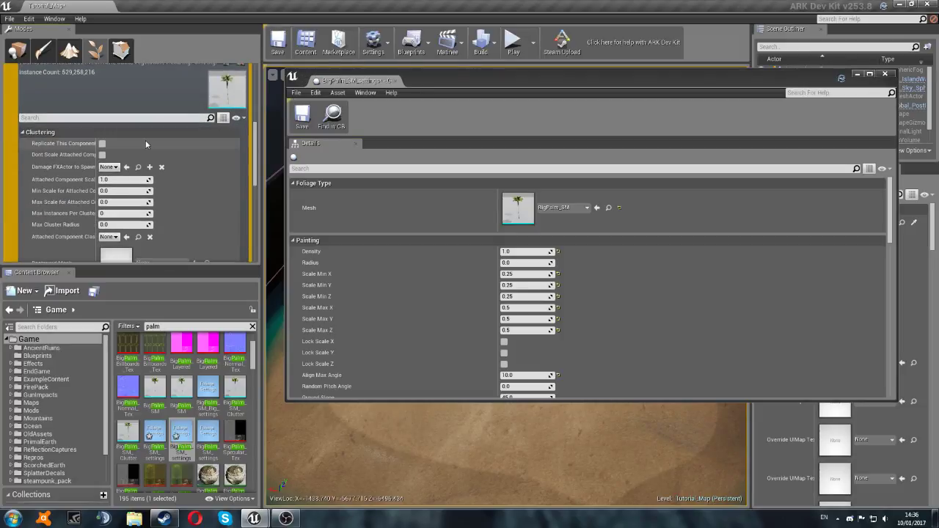
pyautogui.moveTo(888, 227); pyautogui.dragTo(901, 315)
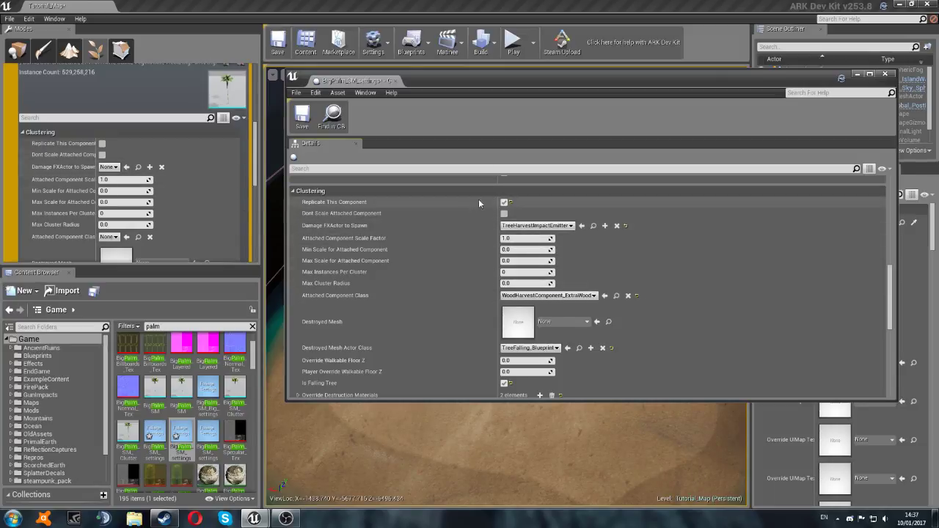
pyautogui.click(102, 145)
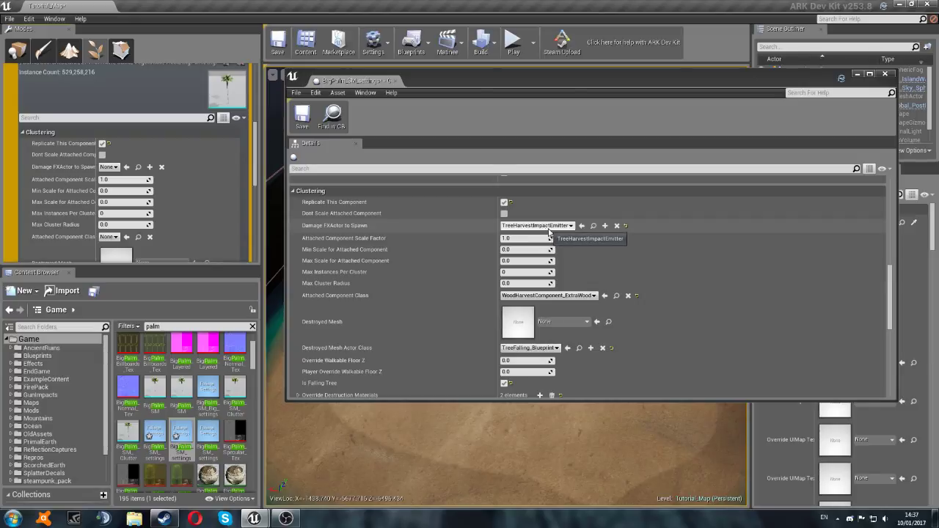
# - Set the palm foliage's Damage FXActor to Spawn to TreeHarvestImpactEmitter
pyautogui.click(108, 167)
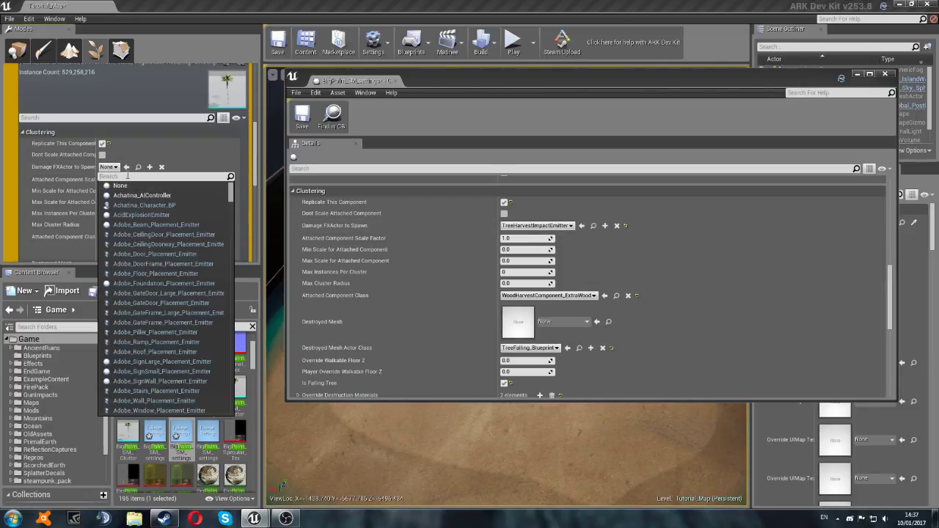
pyautogui.write('tree')
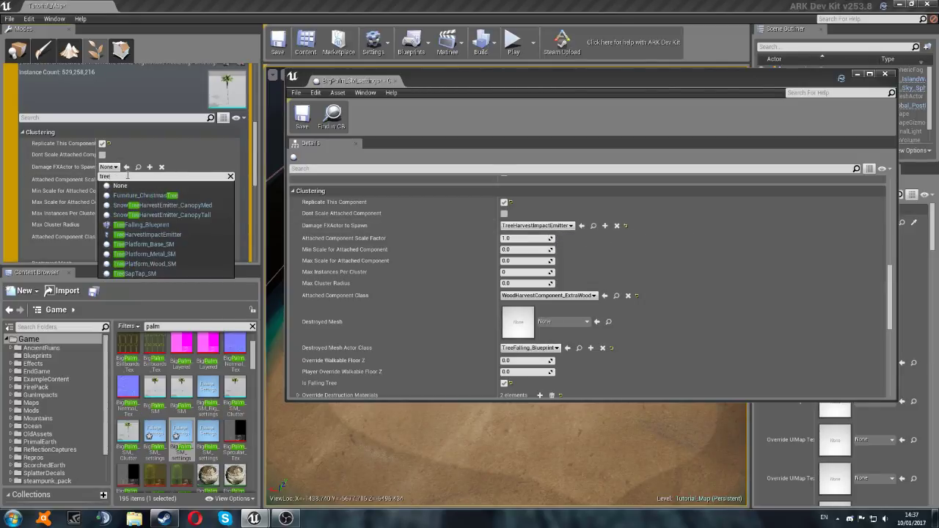
pyautogui.write('ha')
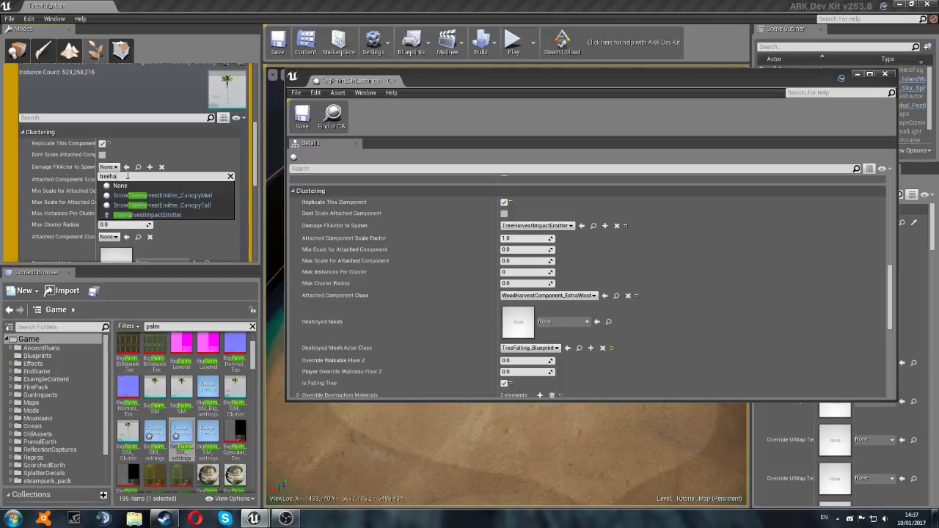
pyautogui.click(179, 215)
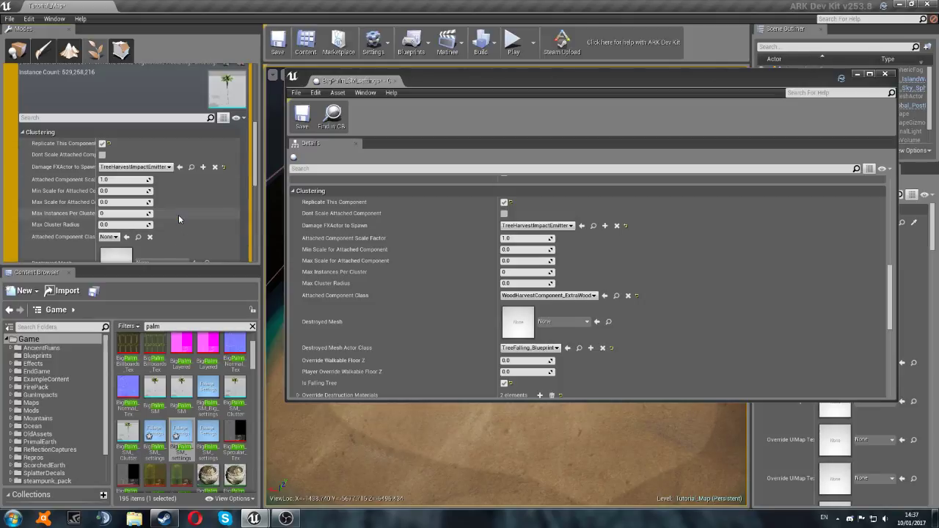
# - Set the palm foliage's Attached Component Class to WoodHarvestComponent_ExtraWood
pyautogui.scroll(-1, 448, 231)
pyautogui.scroll(-1, 449, 232)
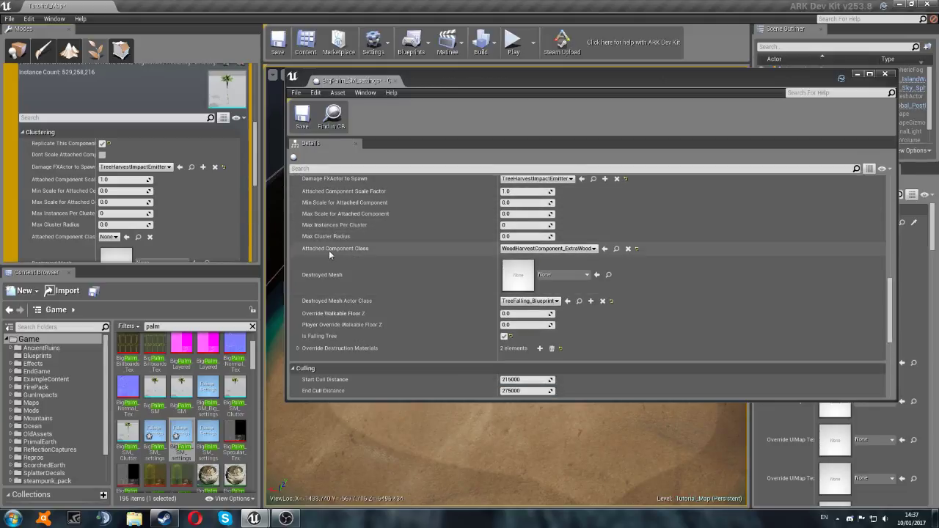
pyautogui.click(108, 237)
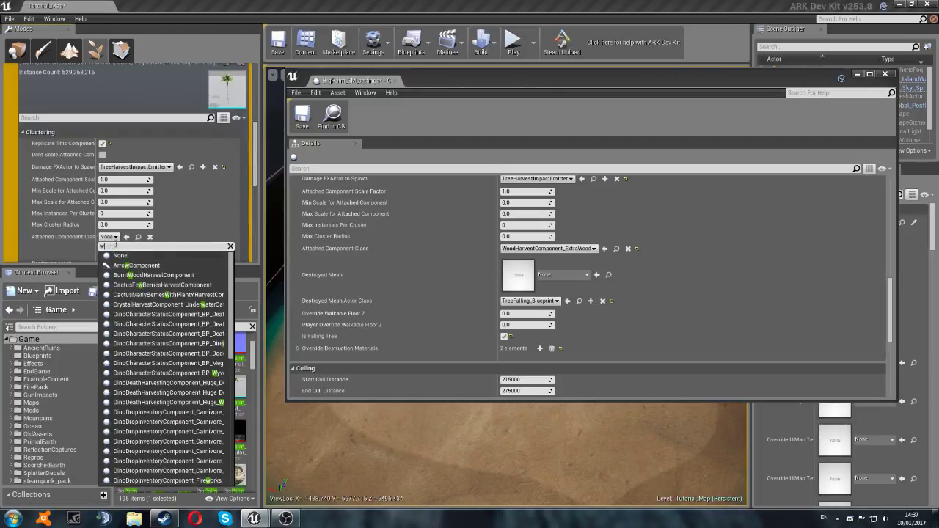
pyautogui.write('woodharvest')
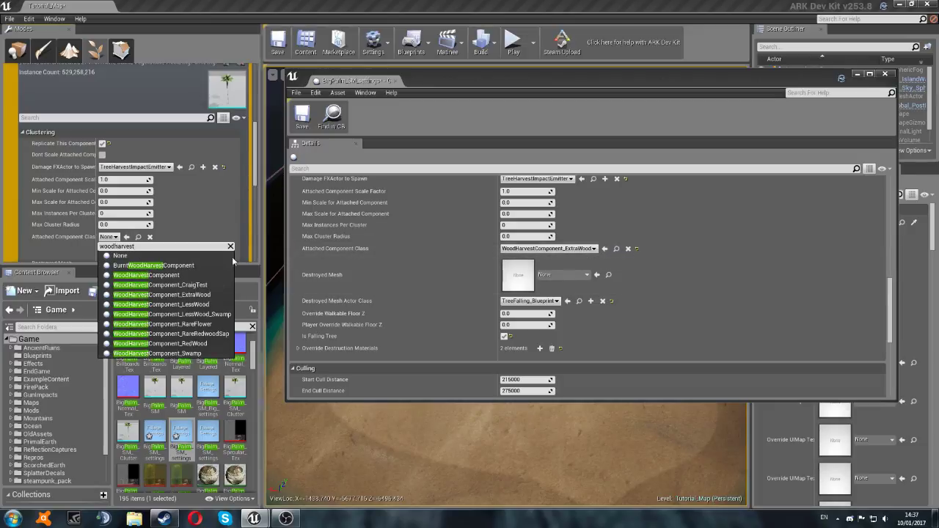
pyautogui.click(188, 296)
# - Set the palm foliage's Destroyed Mesh Actor Class to TreeFalling_Blueprint and enable Is Falling Tree
pyautogui.scroll(-5, 255, 182)
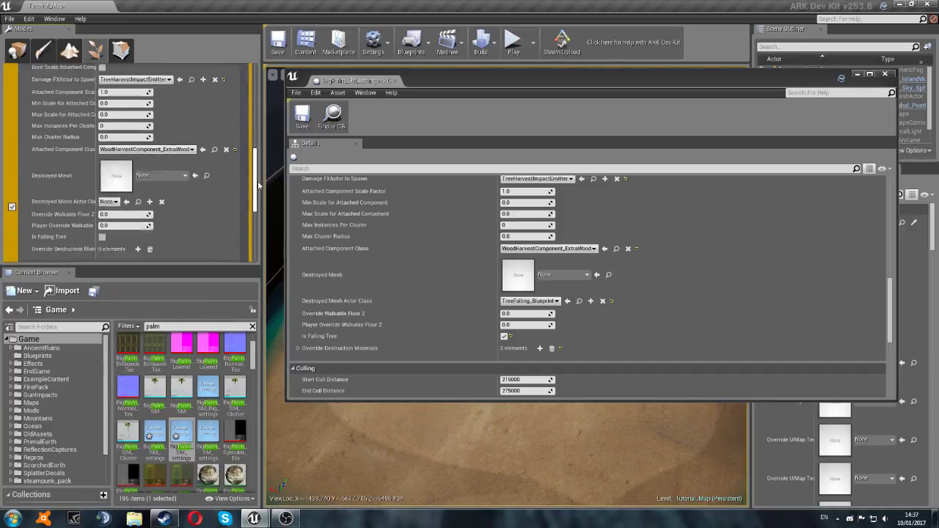
pyautogui.scroll(-2, 379, 214)
pyautogui.scroll(-1, 379, 214)
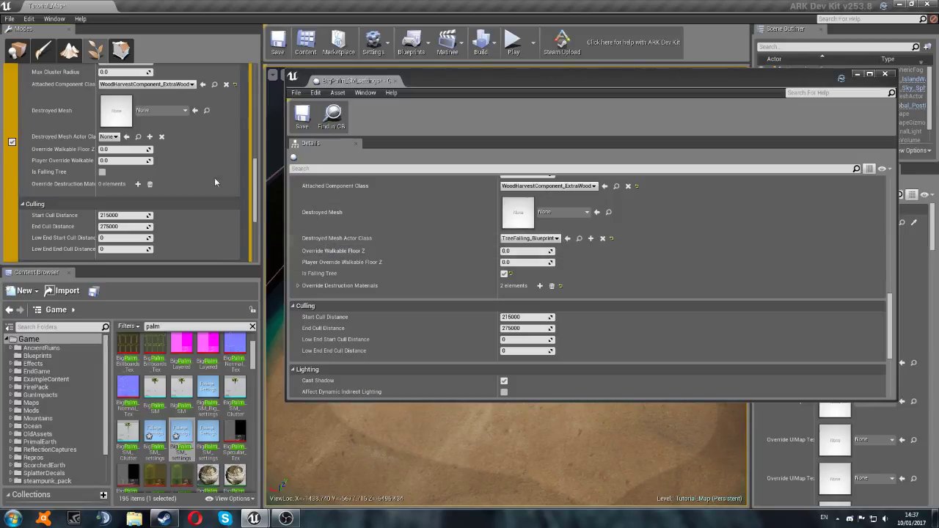
pyautogui.click(110, 137)
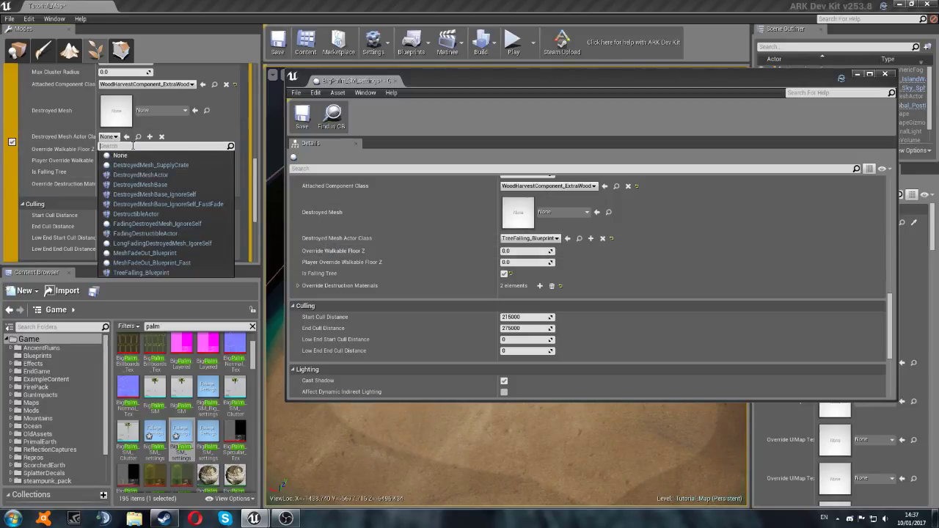
pyautogui.write('tr')
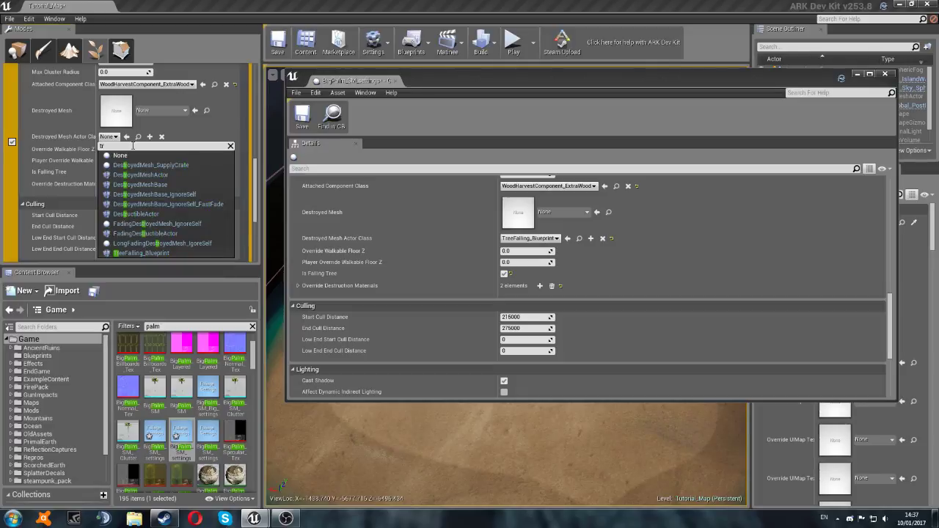
pyautogui.write('eefall')
pyautogui.click(168, 165)
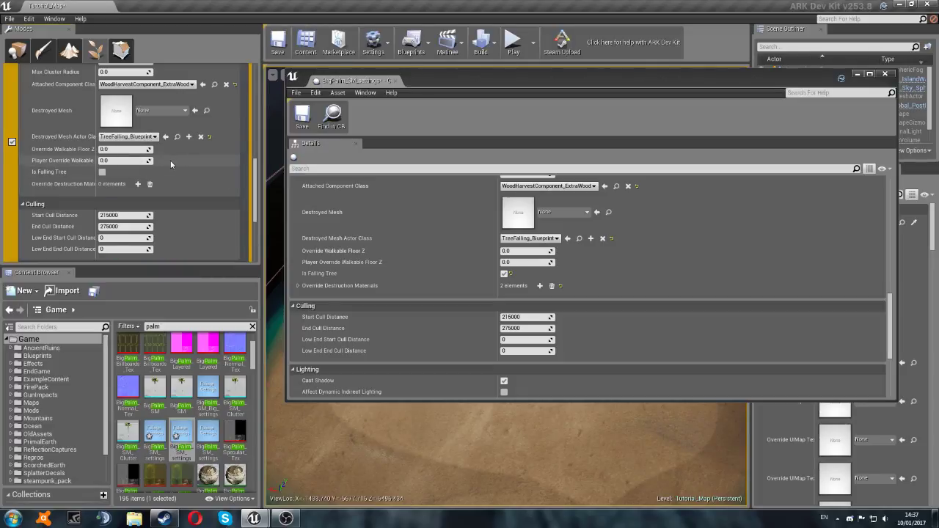
pyautogui.click(102, 173)
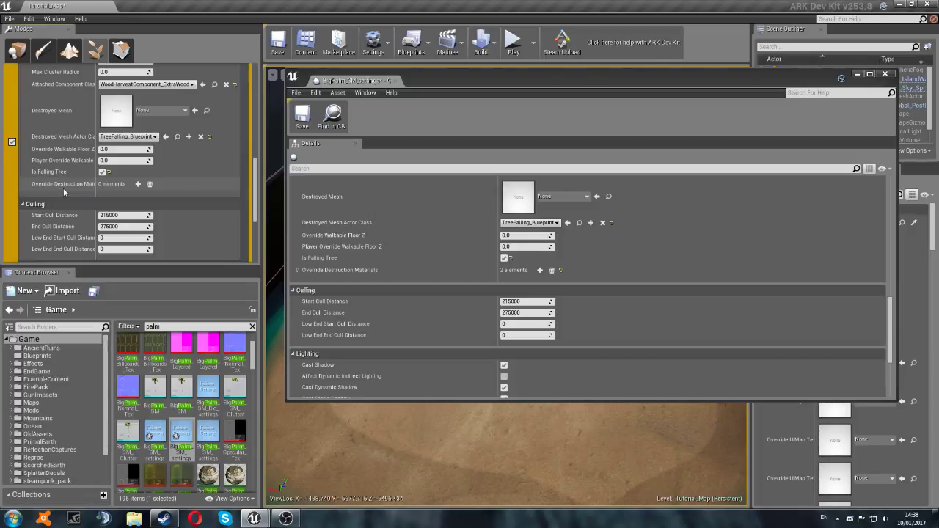
# - Add two elements to the palm foliage's Override Destruction Materials and expand the same list in the reference settings
pyautogui.click(137, 184)
pyautogui.click(137, 185)
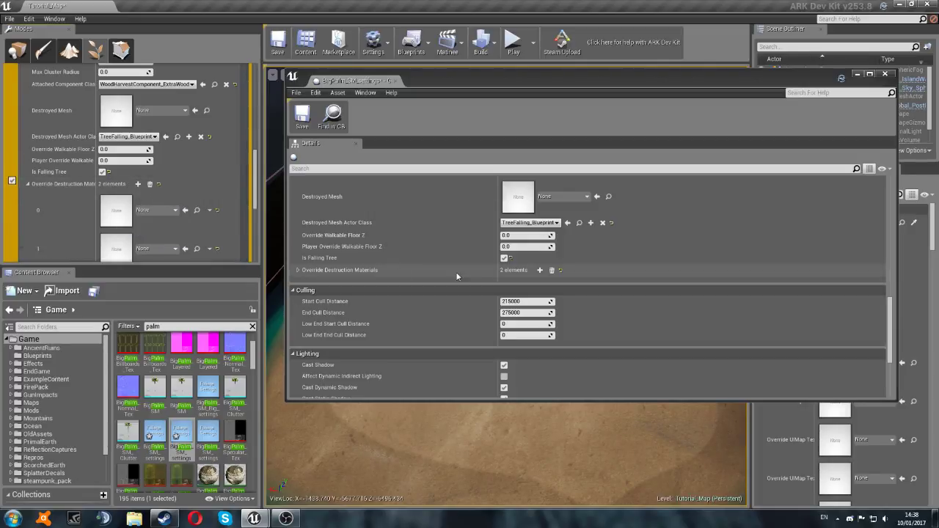
pyautogui.click(298, 270)
pyautogui.scroll(-1, 440, 294)
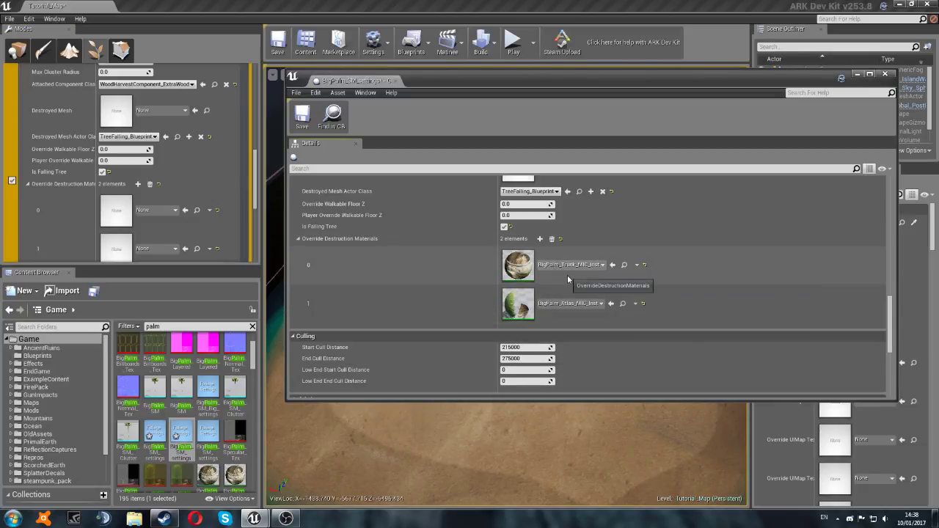
# - Set override destruction material 0 of the palm foliage to BigPalm_Trunk_MIC_Inst
pyautogui.click(174, 211)
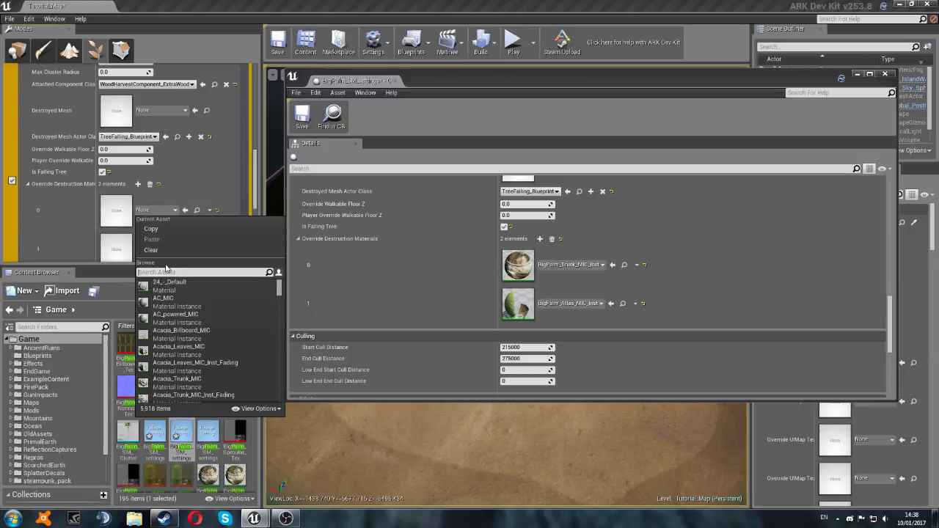
pyautogui.write('bigpalm')
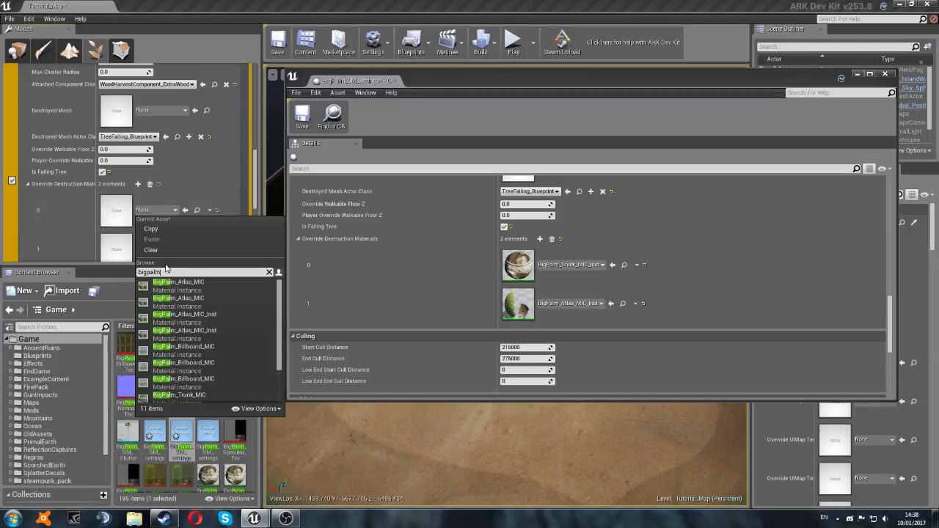
pyautogui.write('_tr')
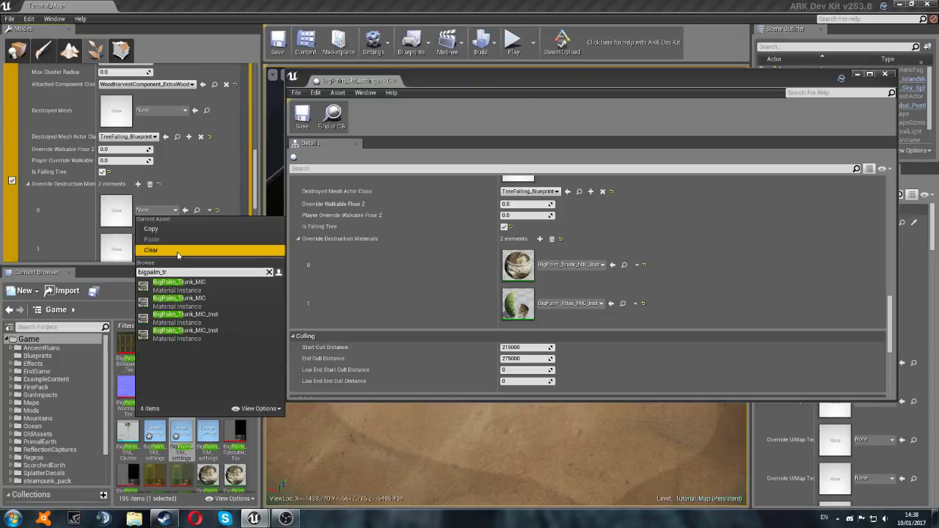
pyautogui.click(205, 321)
# - Set override destruction material 1 of the palm foliage to BigPalm_Atlas_MIC_Inst
pyautogui.scroll(-2, 201, 238)
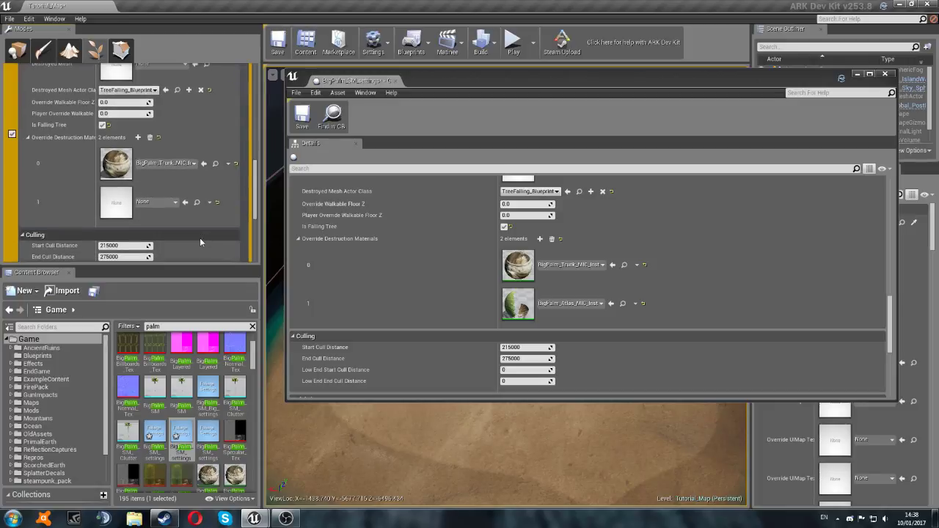
pyautogui.click(143, 202)
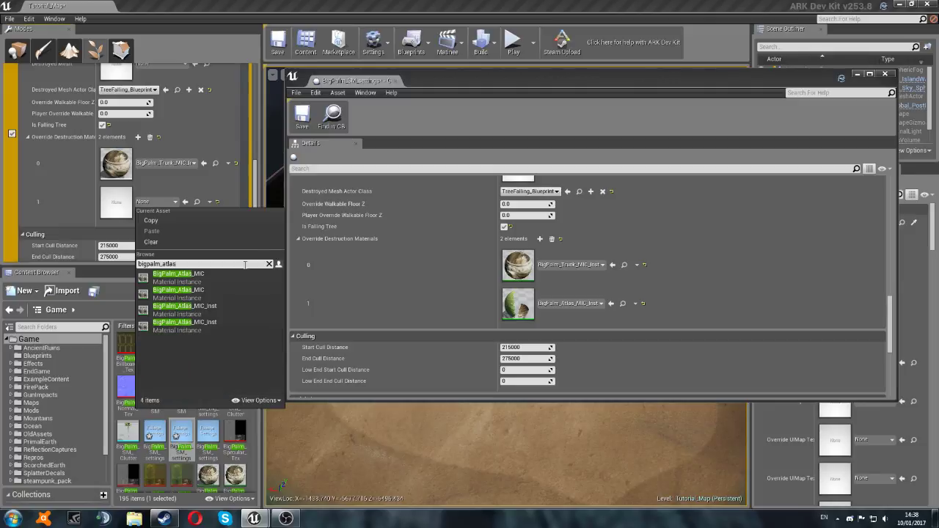
pyautogui.click(223, 313)
pyautogui.scroll(-3, 229, 195)
pyautogui.scroll(-2, 469, 248)
pyautogui.scroll(-2, 468, 247)
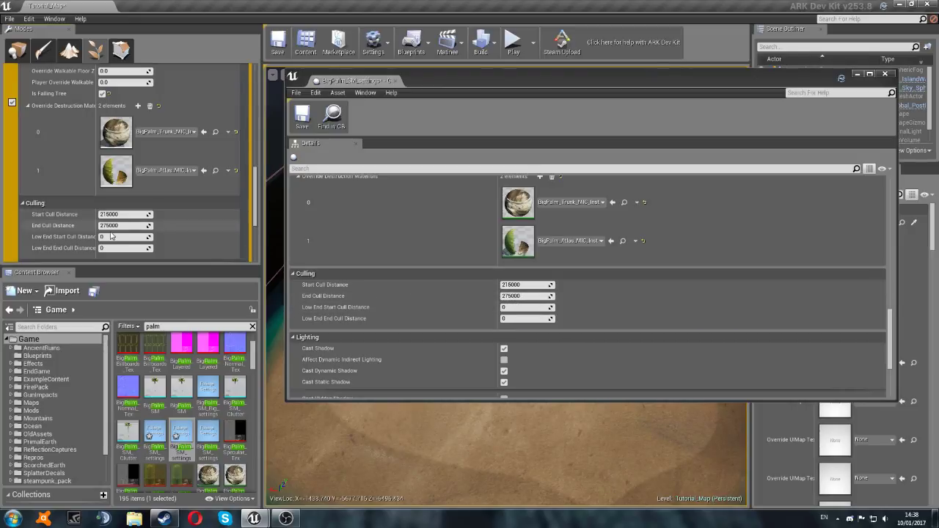
# - Set the palm foliage's Collision Presets to BlockAllExceptIK and enable Receives Decals
pyautogui.scroll(-2, 415, 257)
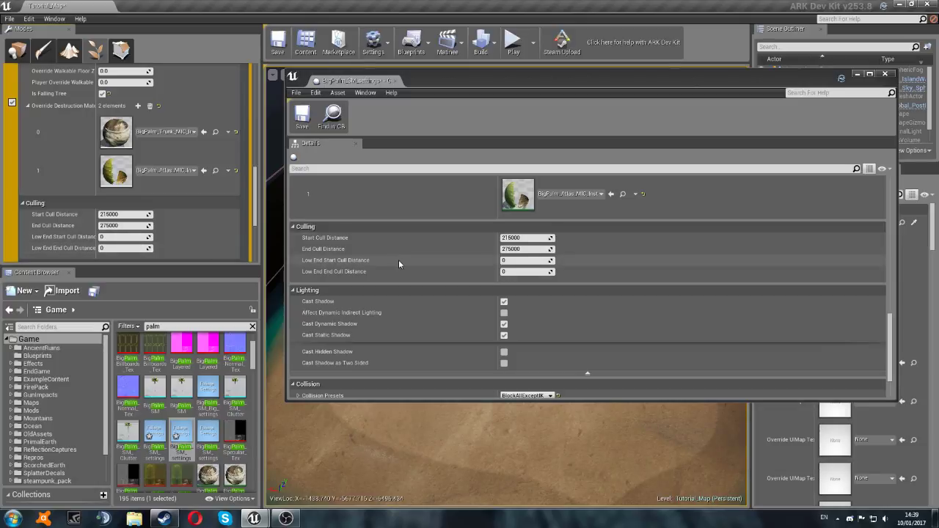
pyautogui.scroll(-1, 399, 260)
pyautogui.scroll(-2, 132, 205)
pyautogui.scroll(-1, 357, 244)
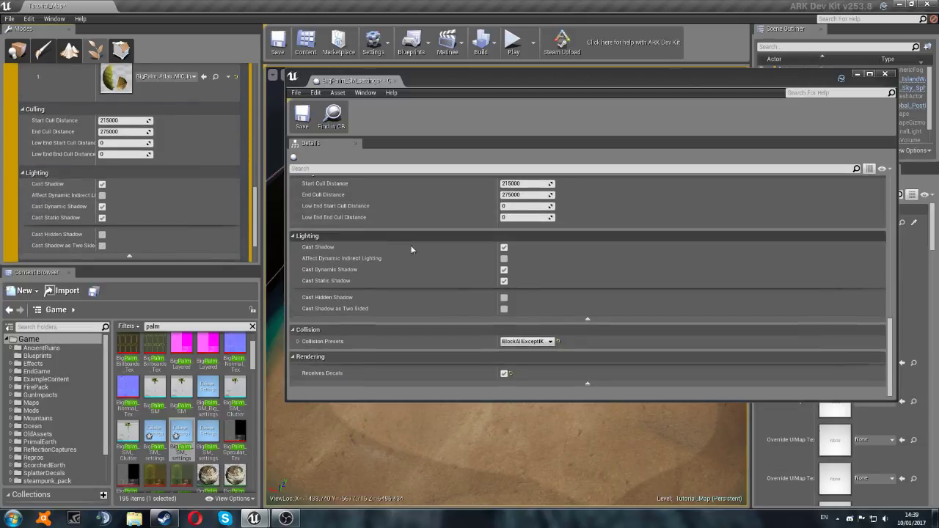
pyautogui.scroll(-2, 112, 170)
pyautogui.scroll(-1, 113, 170)
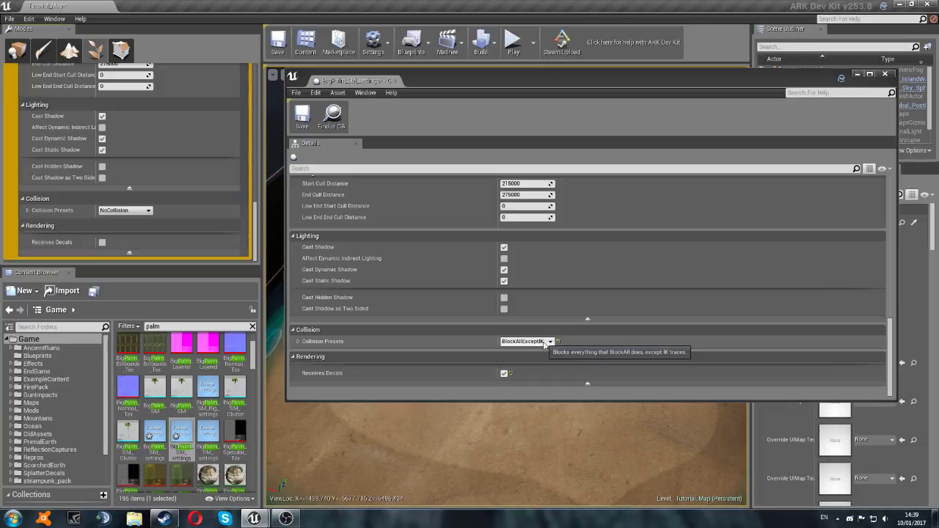
pyautogui.click(117, 210)
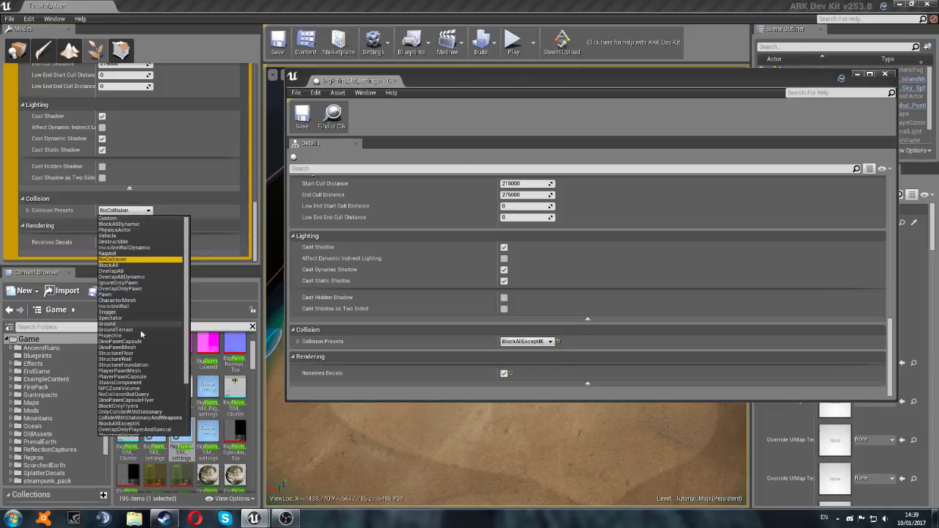
pyautogui.click(102, 424)
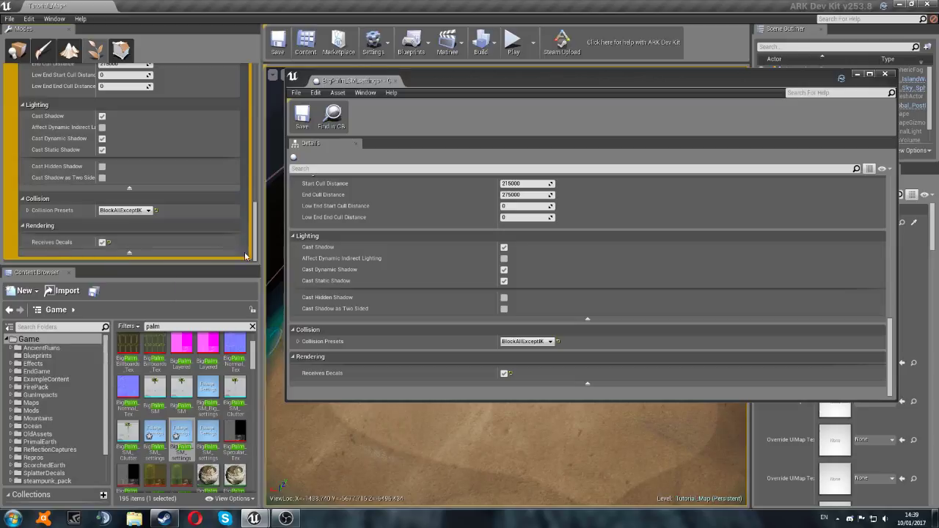
# - Show the palm foliage's painting settings and close the BigPalm reference settings window
pyautogui.scroll(-5, 177, 225)
pyautogui.scroll(10, 176, 227)
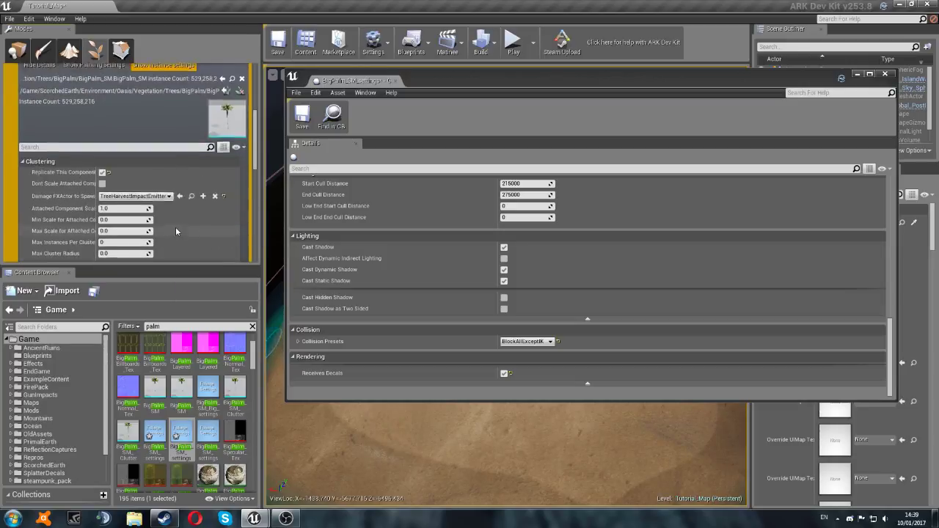
pyautogui.click(95, 216)
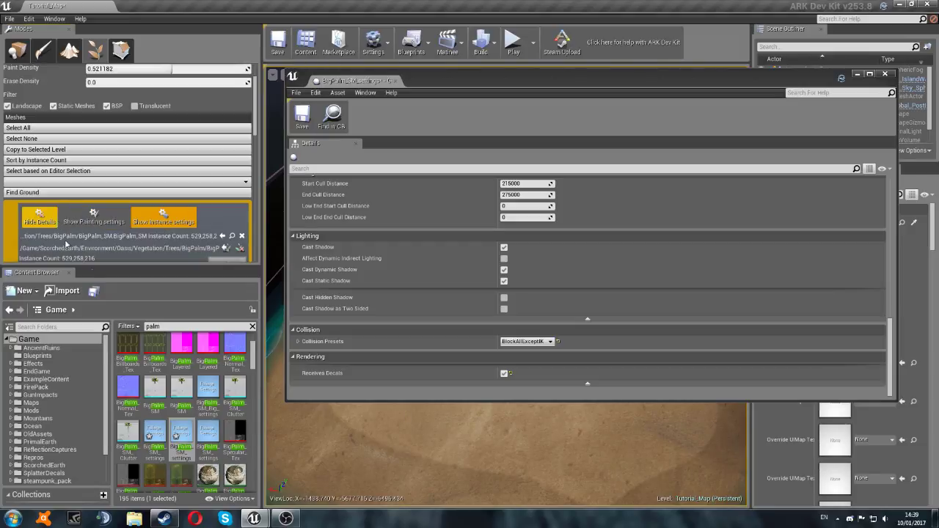
pyautogui.click(103, 219)
pyautogui.scroll(-5, 94, 203)
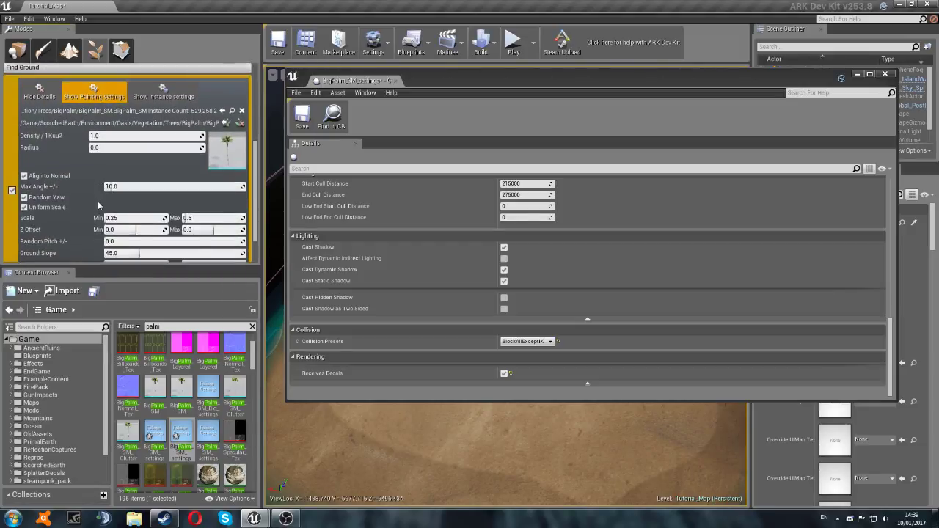
pyautogui.scroll(8, 94, 203)
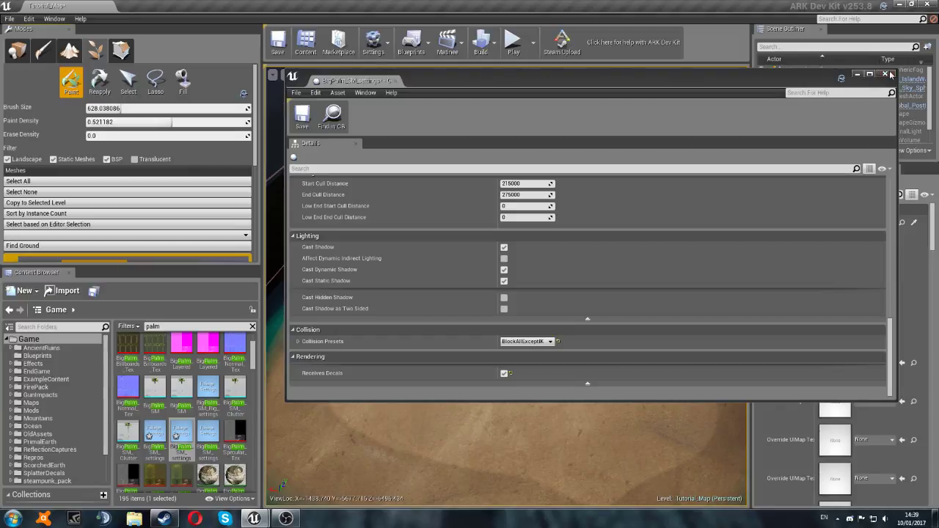
pyautogui.click(889, 75)
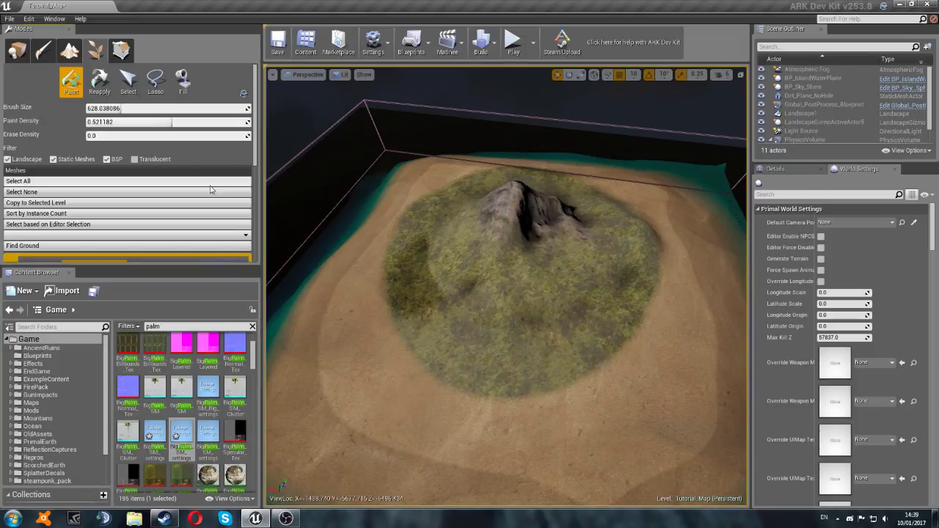
# - Paint palms around the rim of the grassy area with a brush size of about 734 and a paint density of about 0.5
pyautogui.moveTo(473, 274); pyautogui.dragTo(502, 296, button='right')
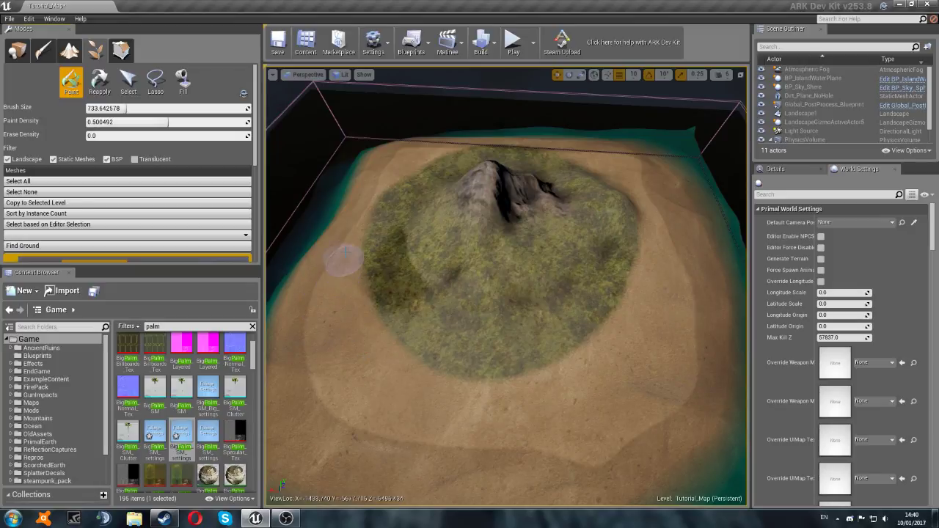
pyautogui.moveTo(365, 227)
pyautogui.mouseDown()
pyautogui.moveTo(362, 290)
pyautogui.moveTo(394, 331)
pyautogui.moveTo(474, 342)
pyautogui.moveTo(556, 322)
pyautogui.mouseUp()
pyautogui.moveTo(609, 298)
pyautogui.mouseDown()
pyautogui.moveTo(637, 210)
pyautogui.moveTo(571, 173)
pyautogui.mouseUp()
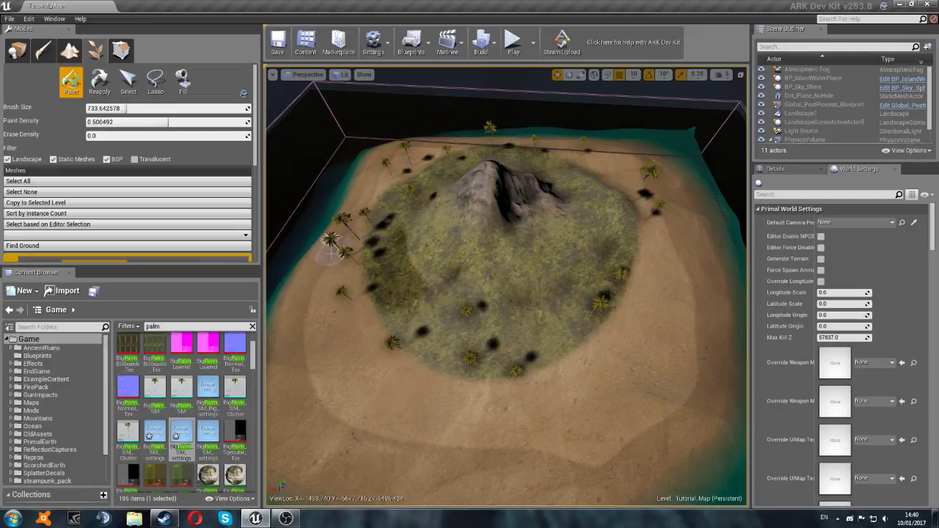
# - Start a play test of the level and walk to the nearest palm
pyautogui.click(512, 45)
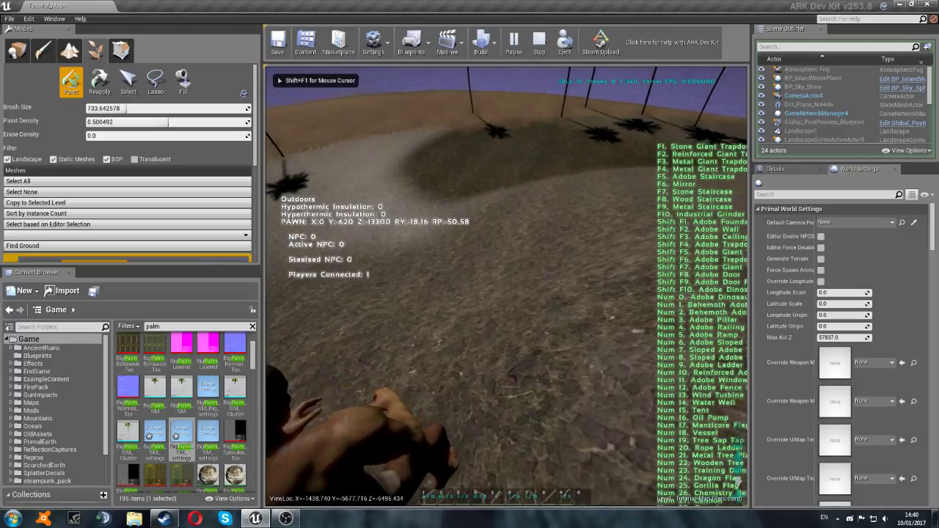
pyautogui.press('w')
pyautogui.press('w')
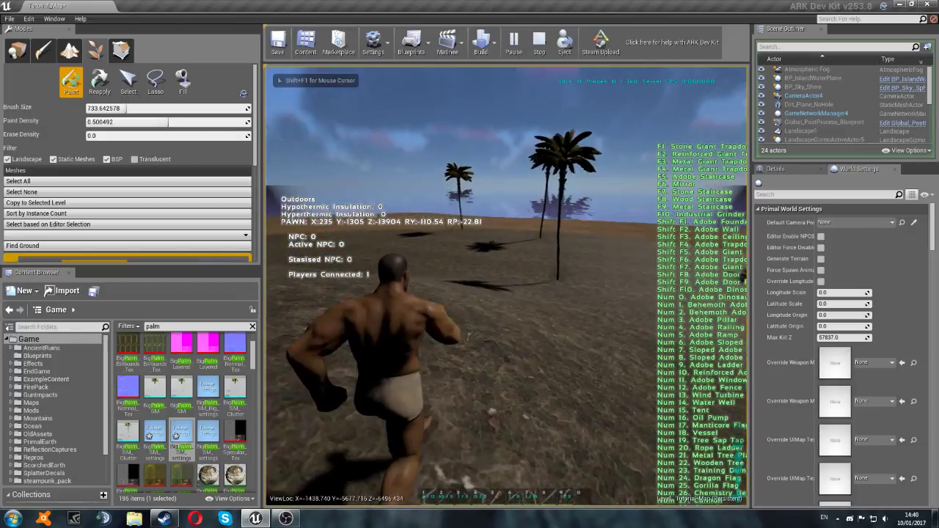
pyautogui.press('w')
pyautogui.scroll(3, 506, 286)
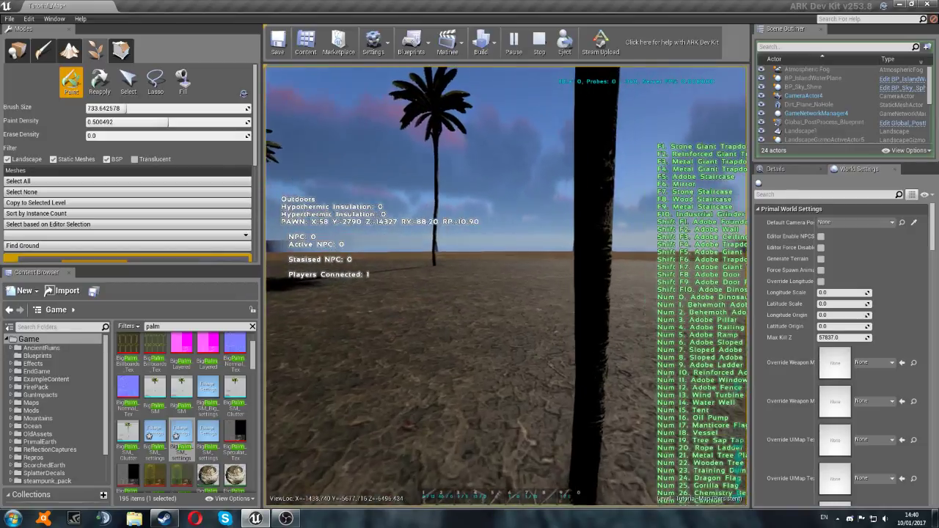
# - Punch the nearby palms by hand to test harvesting them
pyautogui.click(506, 287)
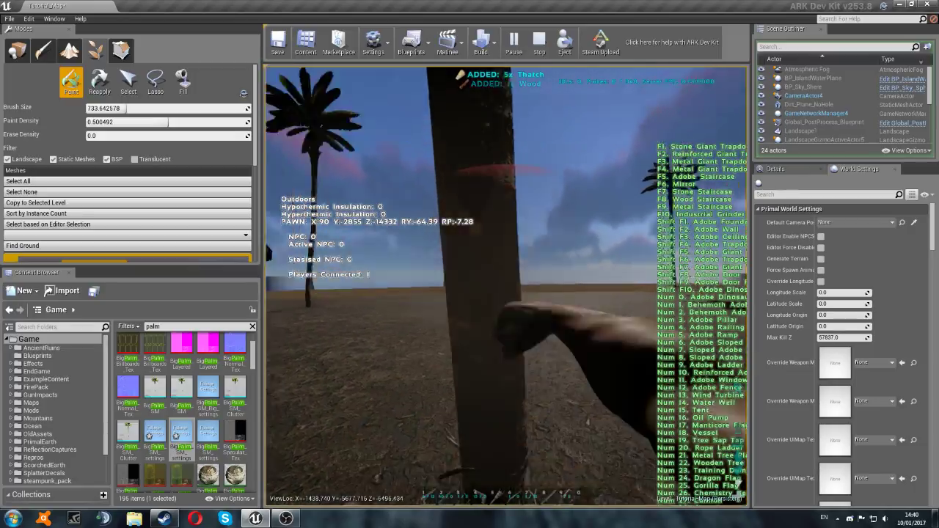
pyautogui.press('w')
pyautogui.press('w')
pyautogui.click(506, 286)
pyautogui.click(507, 287)
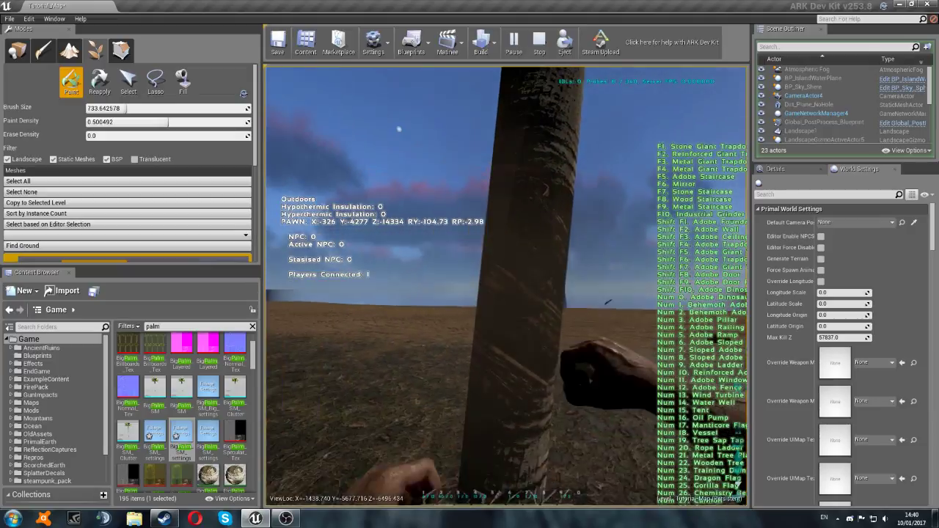
pyautogui.click(507, 286)
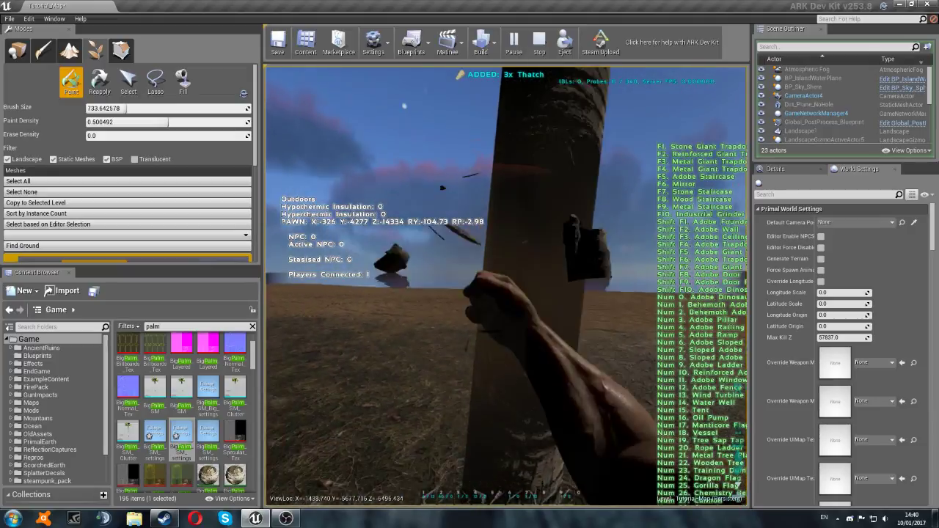
# - Craft a Stone Pick from the inventory and return to the game
pyautogui.press('i')
pyautogui.doubleClick(288, 227)
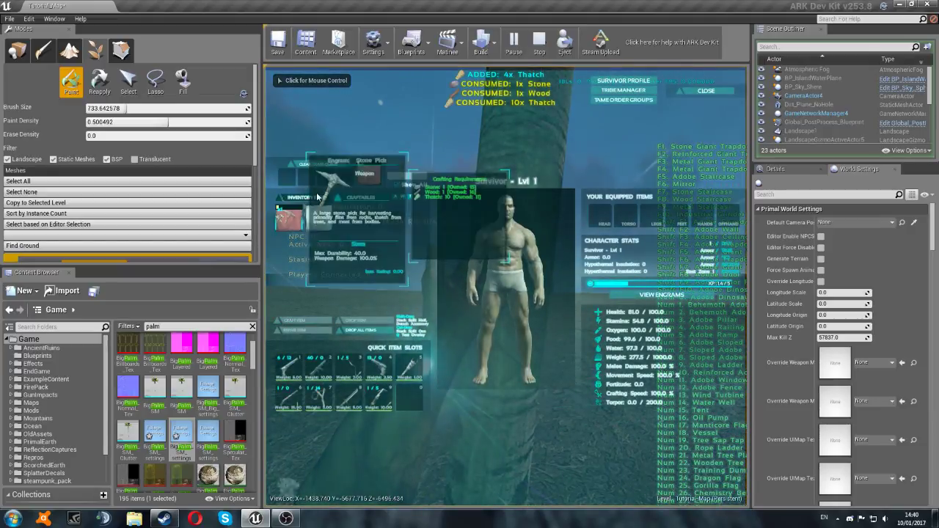
pyautogui.click(308, 197)
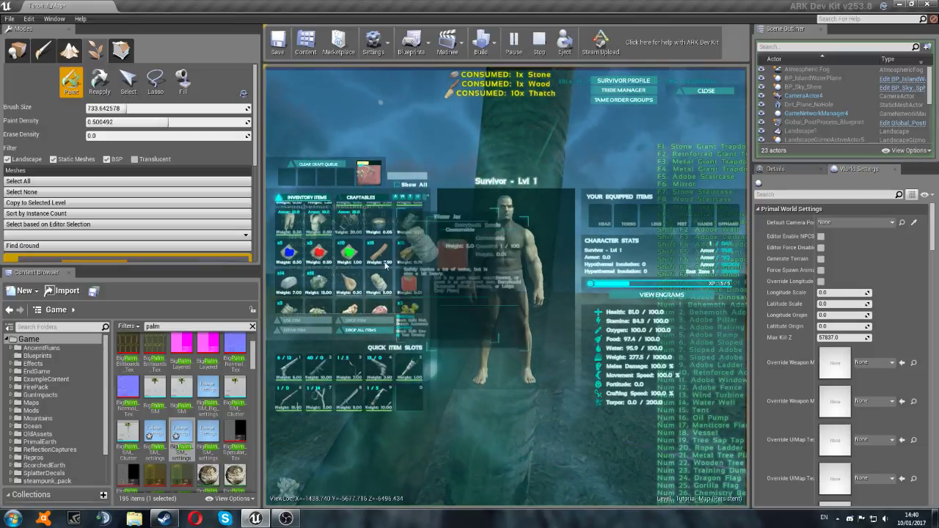
pyautogui.scroll(1, 405, 257)
pyautogui.scroll(-6, 404, 279)
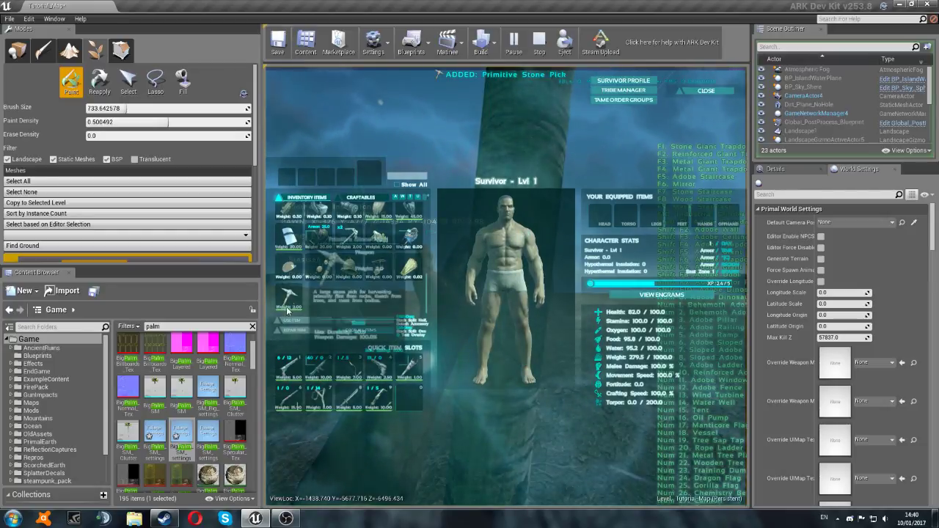
pyautogui.press('i')
pyautogui.click(344, 335)
# - Walk to another palm and harvest it with the stone pick
pyautogui.press('w')
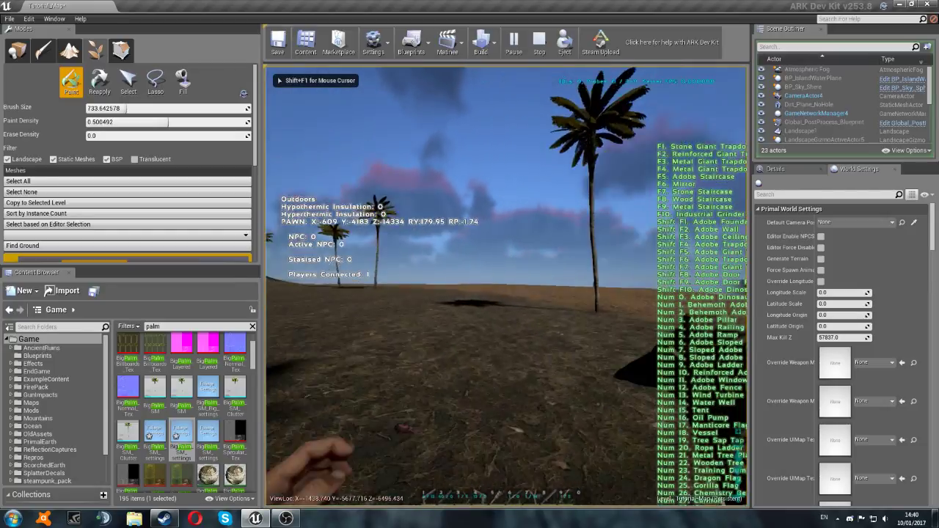
pyautogui.press('w')
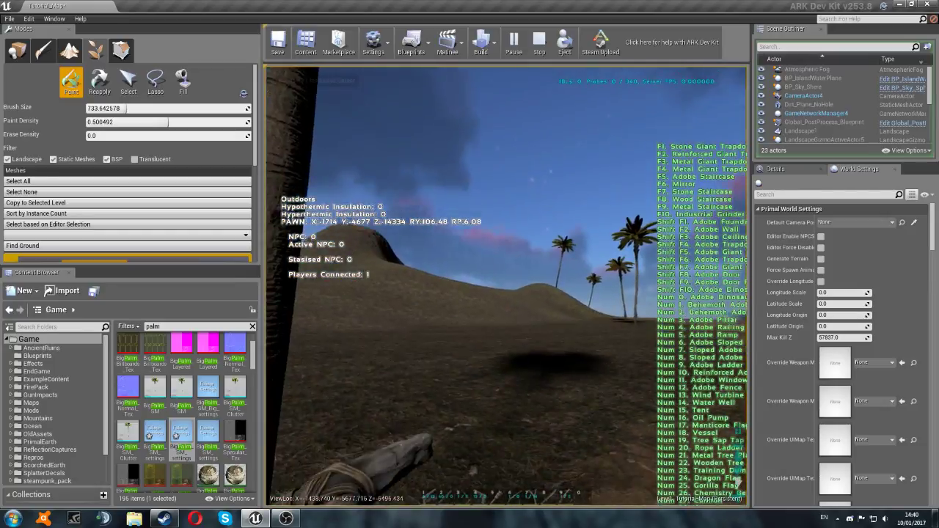
pyautogui.click(506, 286)
pyautogui.click(507, 286)
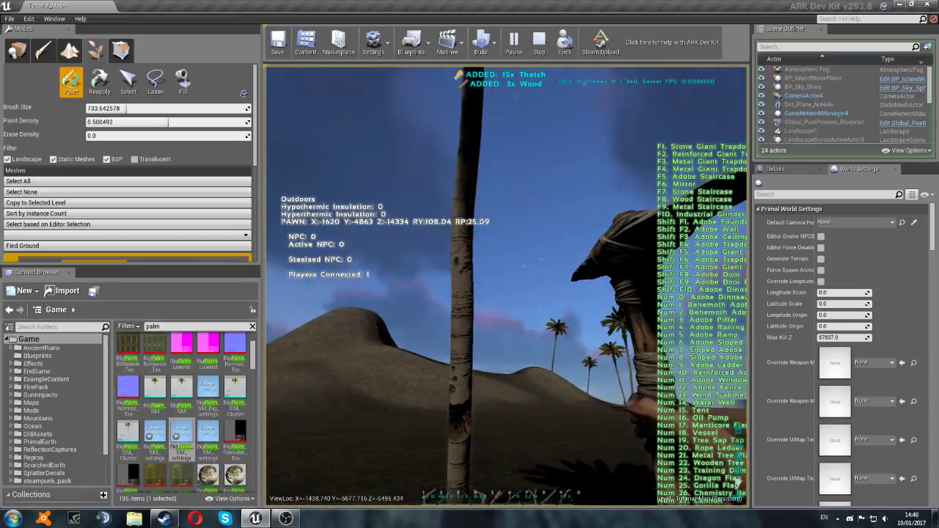
# - Walk across the island to inspect the remaining painted palms
pyautogui.press('w')
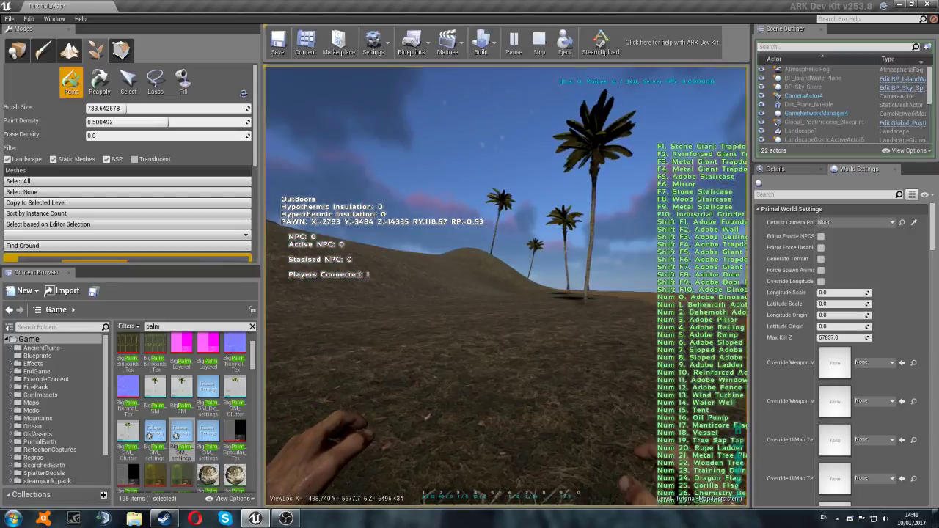
pyautogui.press('w')
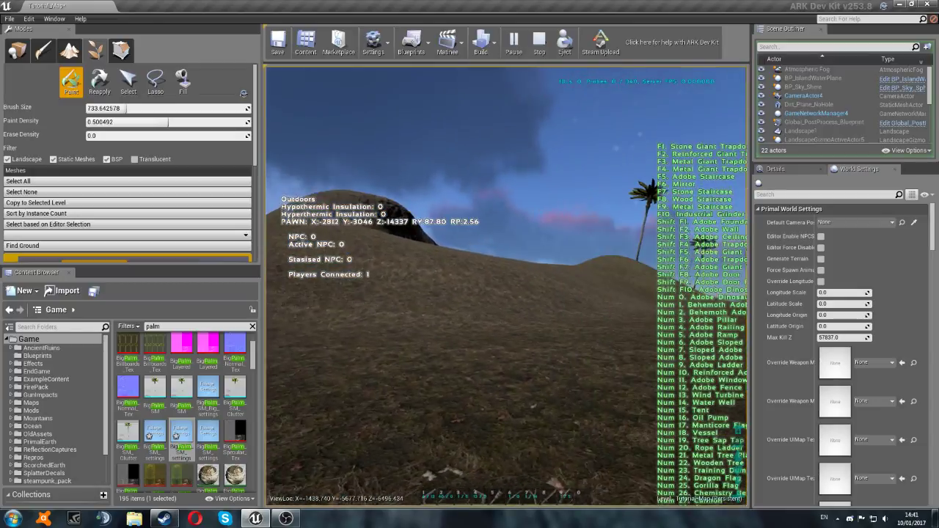
pyautogui.press('w')
pyautogui.press('d')
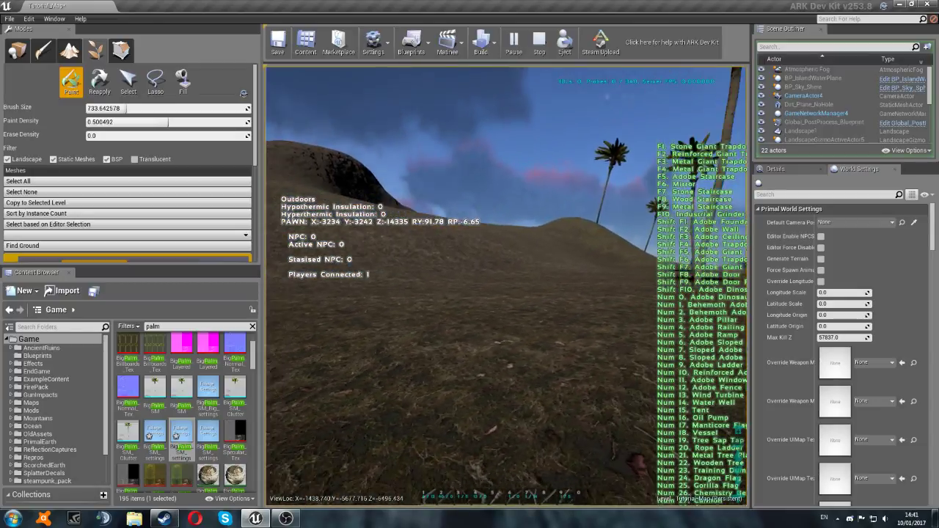
pyautogui.press('a')
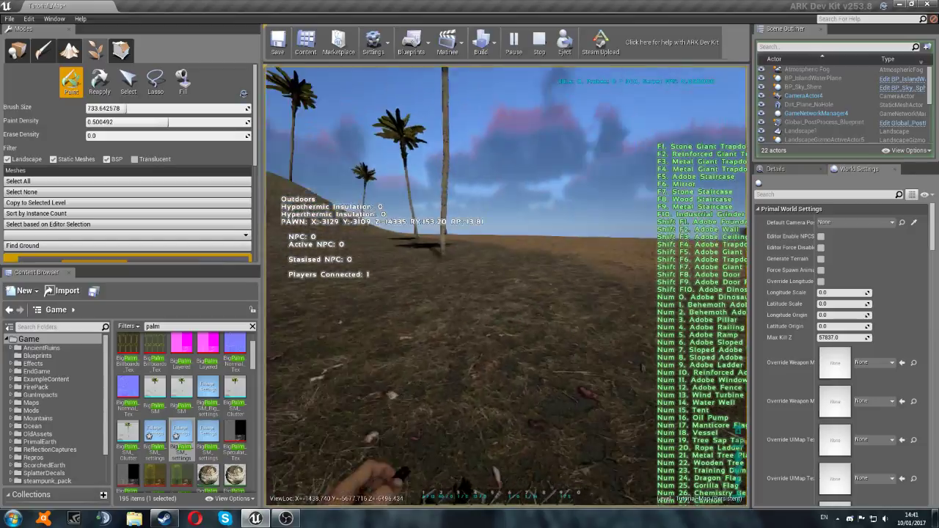
pyautogui.press('w')
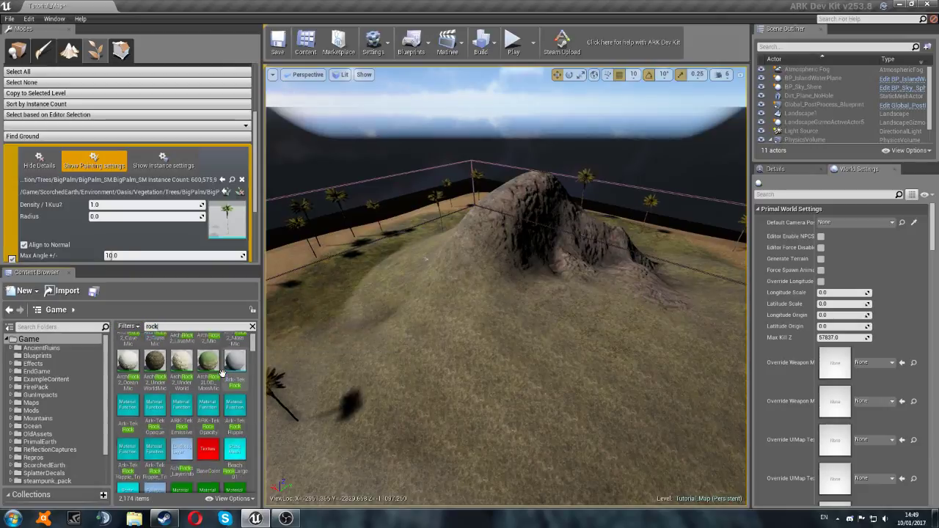
# - Filter the content to static meshes, search for stone assets, and open the Ultimate_Rocks Meshes folder
pyautogui.click(130, 326)
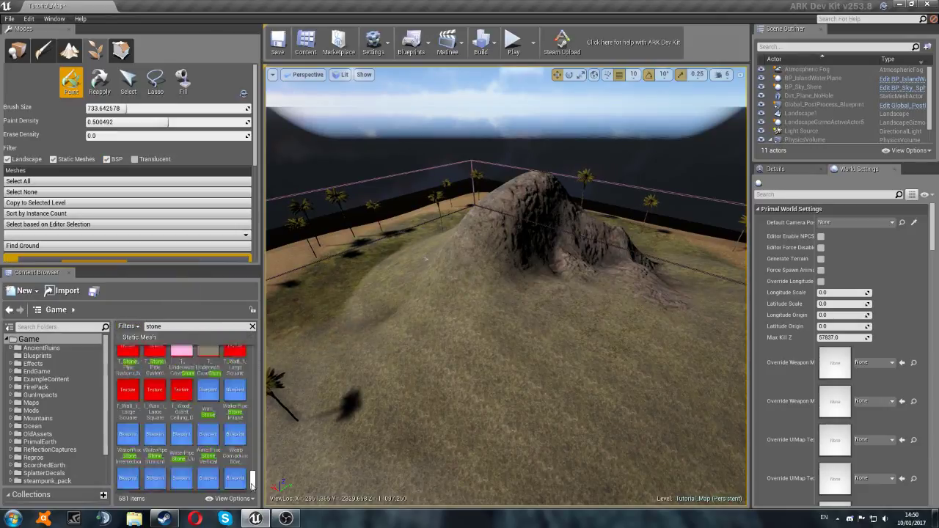
pyautogui.click(45, 452)
pyautogui.click(41, 460)
pyautogui.click(41, 452)
pyautogui.click(39, 445)
# - Add UltimateRock_01 to the foliage meshes and assign UltimateRock_01_settings as its shared settings
pyautogui.click(127, 361)
pyautogui.scroll(-3, 147, 213)
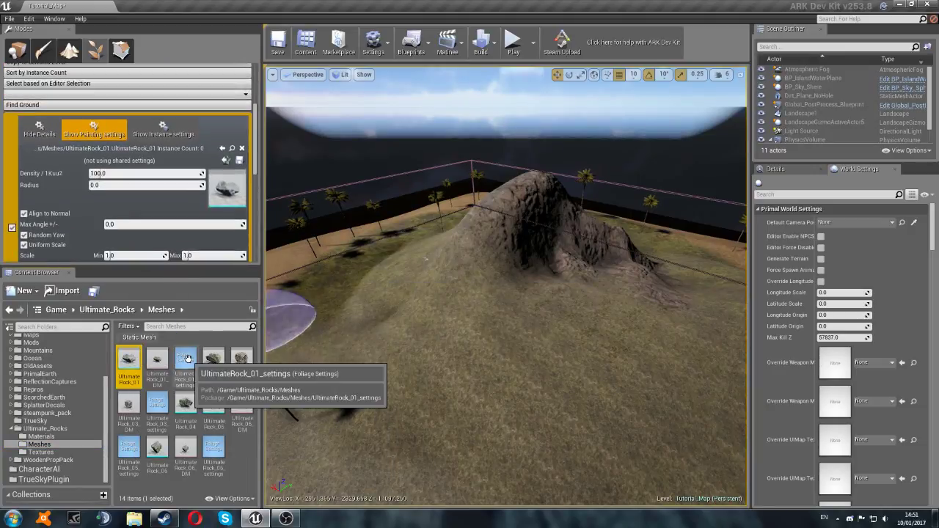
pyautogui.click(184, 360)
pyautogui.click(224, 160)
# - Show the rock foliage's instance settings and open the UltimateRock_01_settings asset at its Clustering values for reference
pyautogui.click(163, 130)
pyautogui.scroll(-1, 176, 206)
pyautogui.doubleClick(186, 363)
pyautogui.scroll(-2, 146, 212)
# - Enable Replicate This Component for the rock foliage and set its Damage FXActor to Spawn to StoneHarvestImpactEmitter
pyautogui.click(102, 122)
pyautogui.click(109, 144)
pyautogui.write('stoneharvest')
pyautogui.click(151, 182)
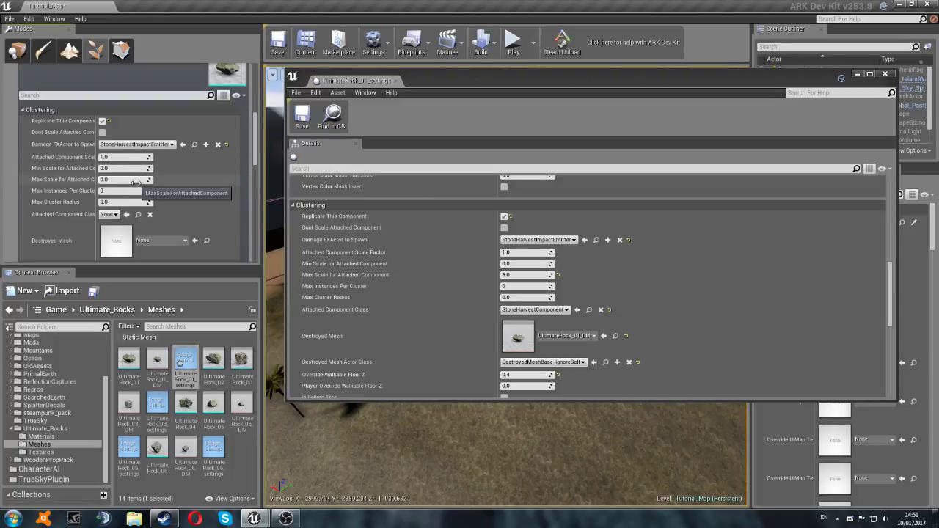
# - Set the rock foliage's Attached Component Class to StoneHarvestComponent and its Max Scale for Attached Component to 5.0
pyautogui.click(109, 214)
pyautogui.click(147, 233)
pyautogui.scroll(-4, 147, 191)
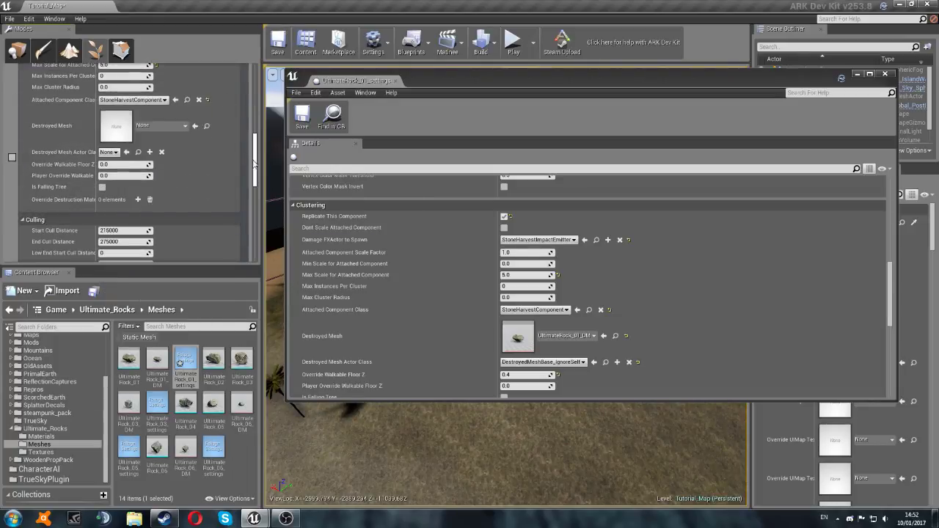
# - Set the rock foliage's Destroyed Mesh Actor Class to DestroyedMeshBase_IgnoreSelf
pyautogui.click(108, 152)
pyautogui.write('destro')
pyautogui.click(154, 209)
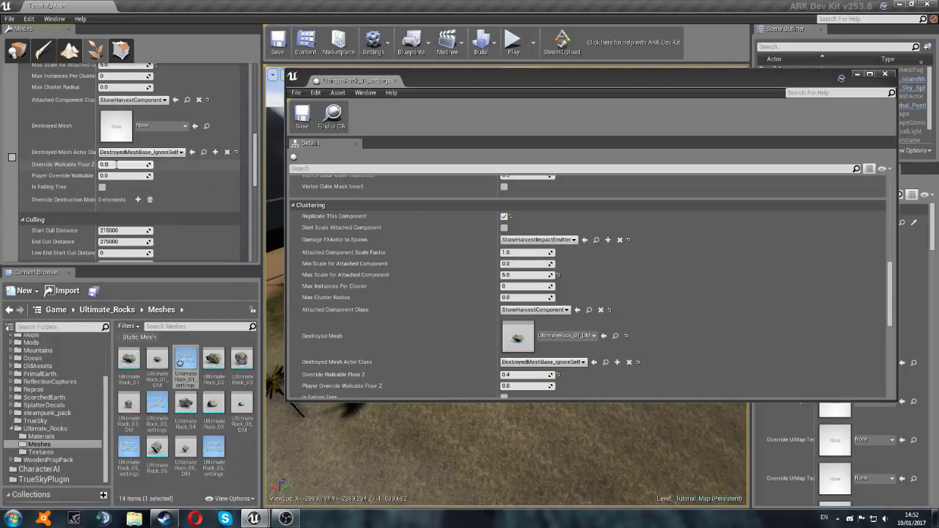
# - Set the rock foliage's Start Cull Distance to 15000 and its Collision Presets to BlockAll
pyautogui.scroll(-5, 389, 230)
pyautogui.scroll(-5, 134, 170)
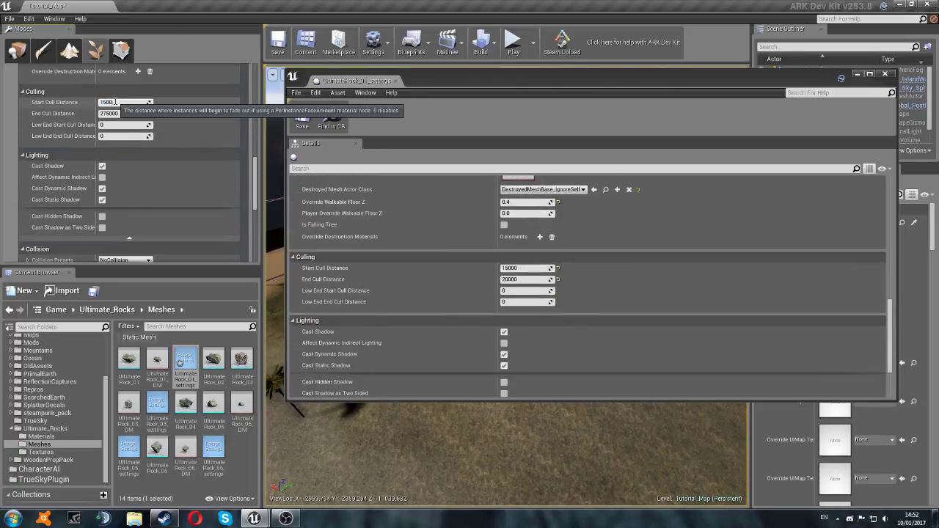
pyautogui.scroll(-3, 133, 170)
pyautogui.scroll(-3, 587, 286)
pyautogui.click(125, 135)
pyautogui.click(118, 184)
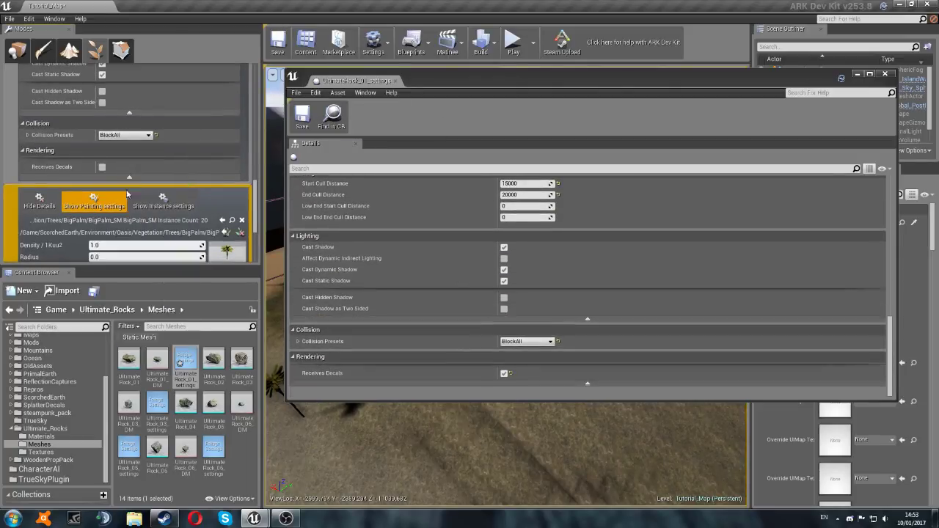
pyautogui.scroll(-4, 73, 190)
pyautogui.scroll(15, 103, 156)
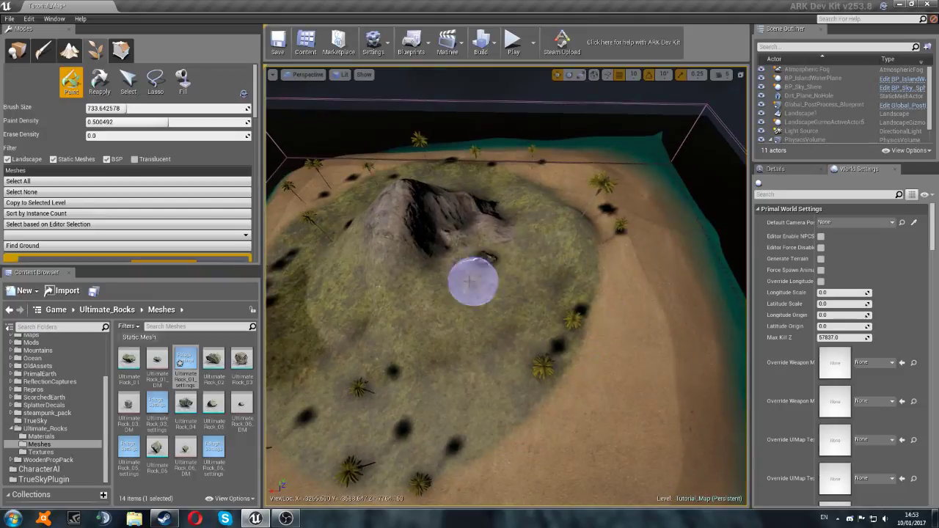
# - For the UltimateRock_03 foliage, set Max Scale for Attached Component to 5.0 and Attached Component Class to StoneHarvestComponent
pyautogui.moveTo(461, 224)
pyautogui.mouseDown(button='right')
pyautogui.moveTo(469, 264)
pyautogui.moveTo(507, 286)
pyautogui.moveTo(484, 286)
pyautogui.moveTo(587, 289)
pyautogui.mouseUp(button='right')
pyautogui.moveTo(633, 357); pyautogui.dragTo(546, 272, button='right')
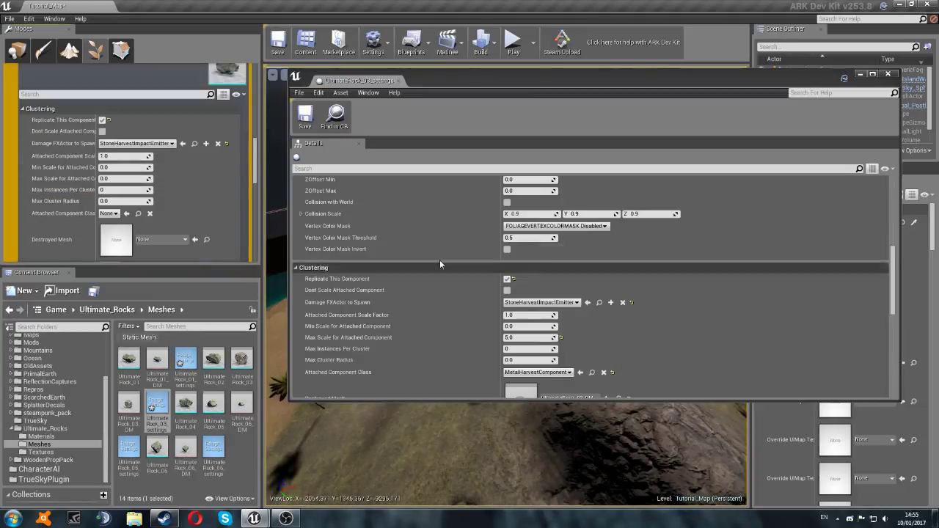
pyautogui.scroll(-5, 587, 294)
pyautogui.click(108, 213)
pyautogui.write('stone')
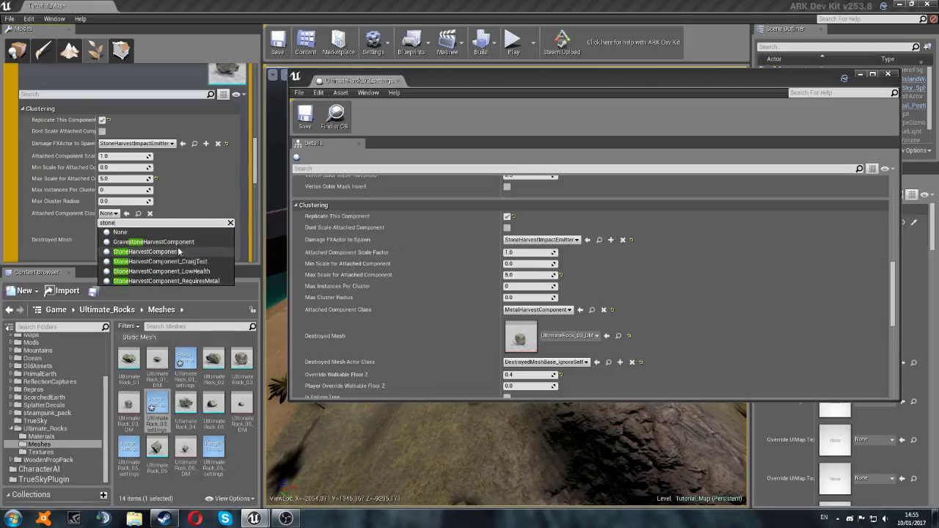
pyautogui.click(187, 251)
pyautogui.scroll(-4, 191, 220)
pyautogui.scroll(-3, 381, 294)
pyautogui.scroll(2, 183, 183)
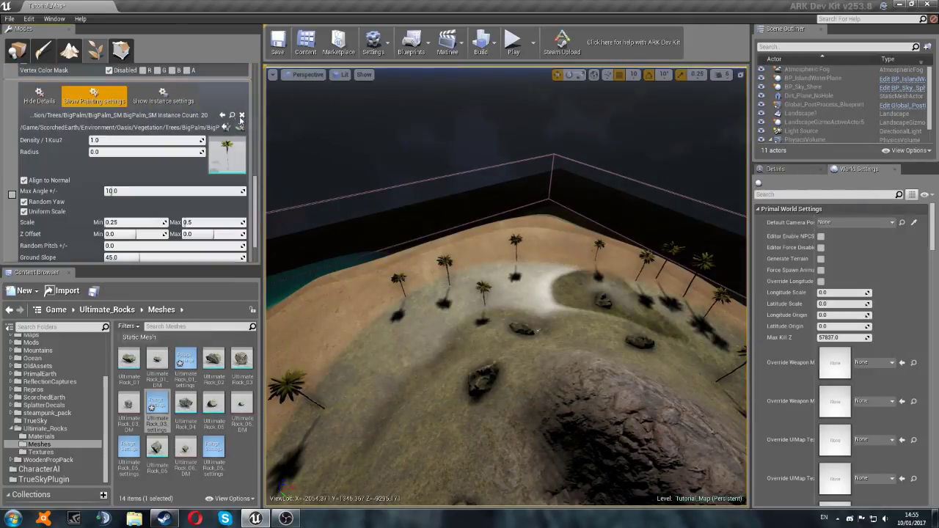
# - Add UltimateRock_05 to the foliage meshes with UltimateRock_05_settings assigned and show its instance settings
pyautogui.moveTo(214, 405); pyautogui.dragTo(187, 230)
pyautogui.click(128, 449)
pyautogui.click(224, 160)
pyautogui.scroll(-6, 136, 218)
pyautogui.scroll(5, 152, 232)
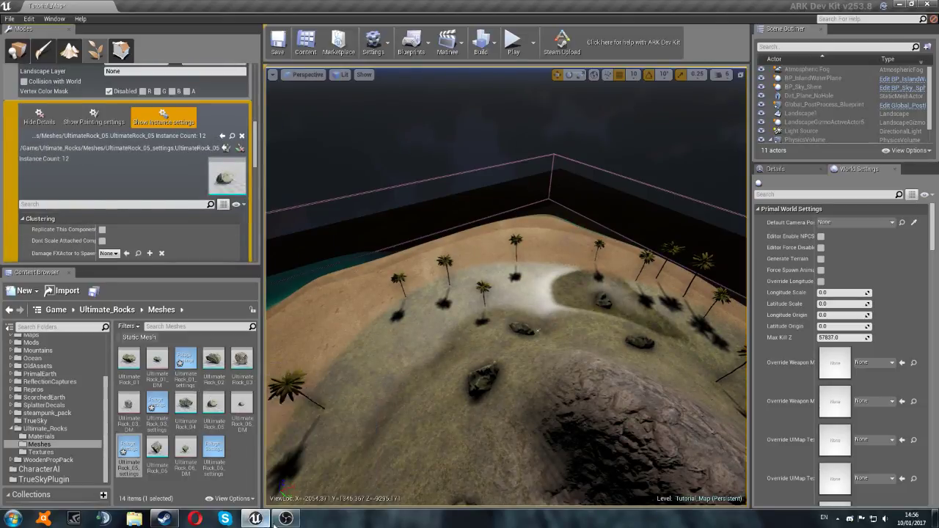
# - Open the UltimateRock_05_settings asset and bring up its Clustering values beside the UltimateRock_05 foliage's Clustering values
pyautogui.scroll(-1, 187, 205)
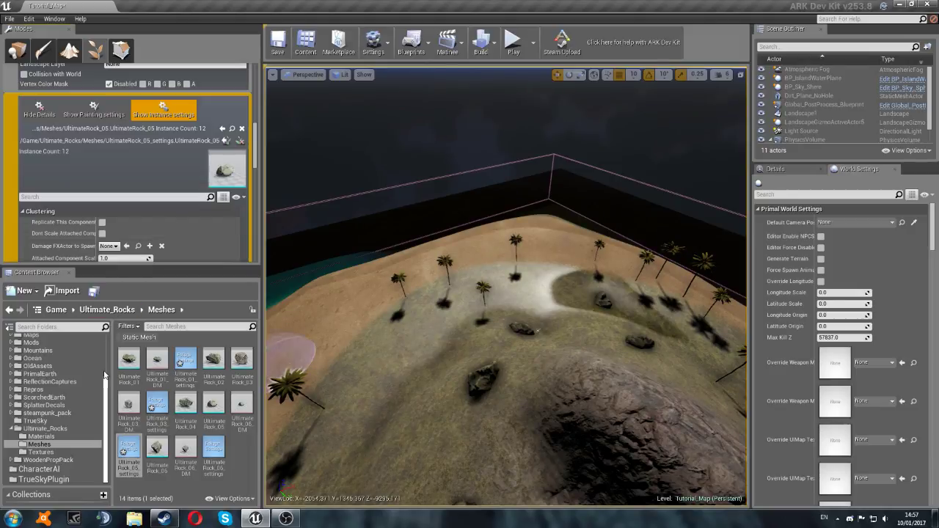
pyautogui.scroll(3, 88, 371)
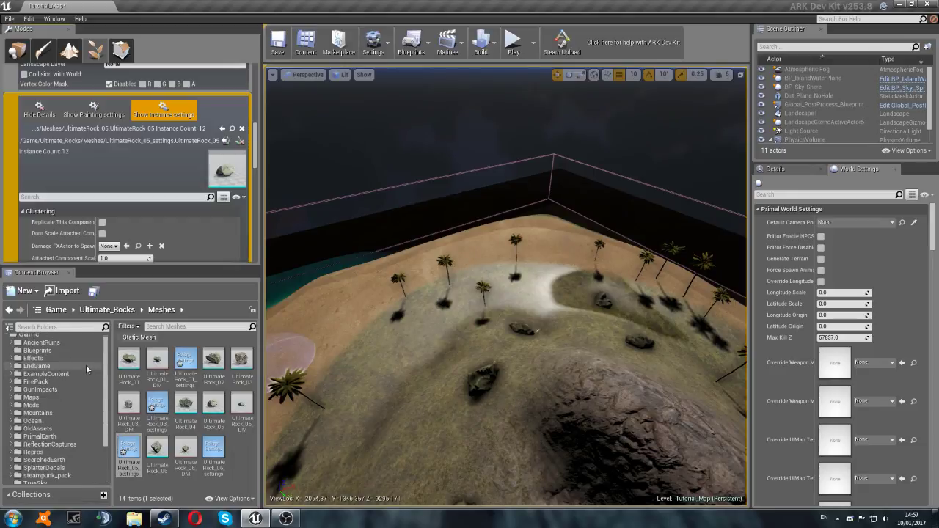
pyautogui.scroll(-3, 46, 374)
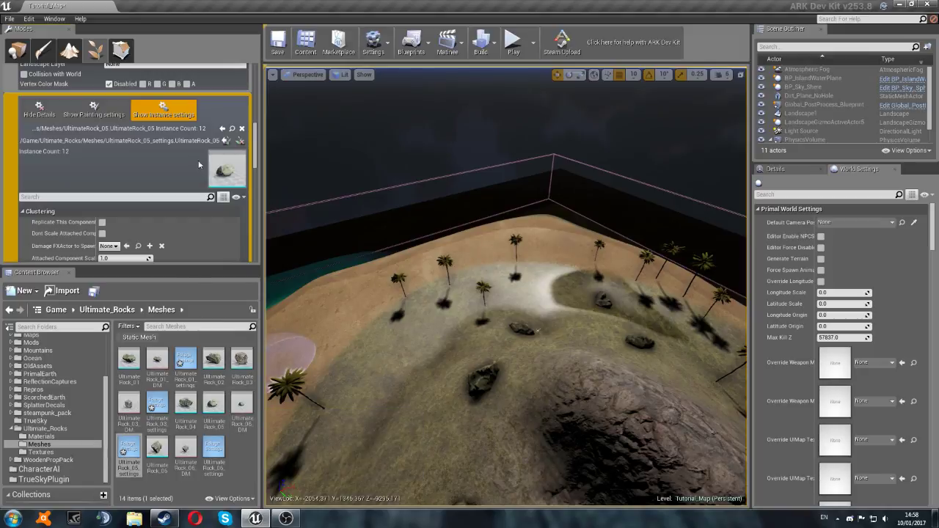
pyautogui.click(128, 451)
pyautogui.doubleClick(142, 435)
pyautogui.scroll(-6, 572, 250)
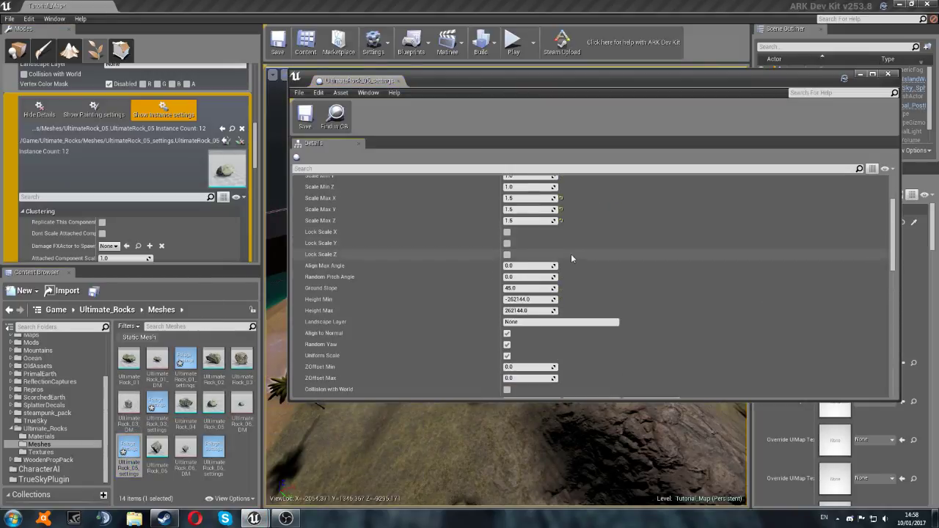
pyautogui.scroll(-5, 565, 276)
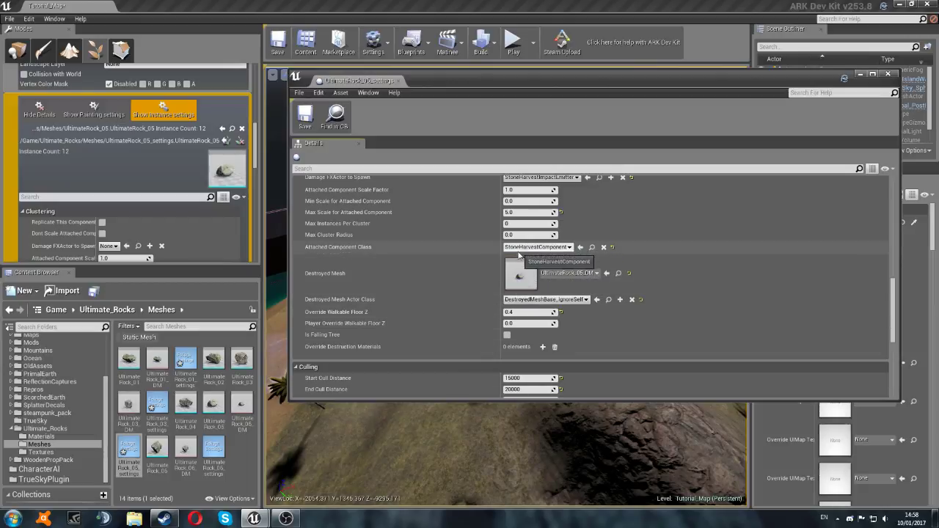
pyautogui.scroll(-2, 226, 196)
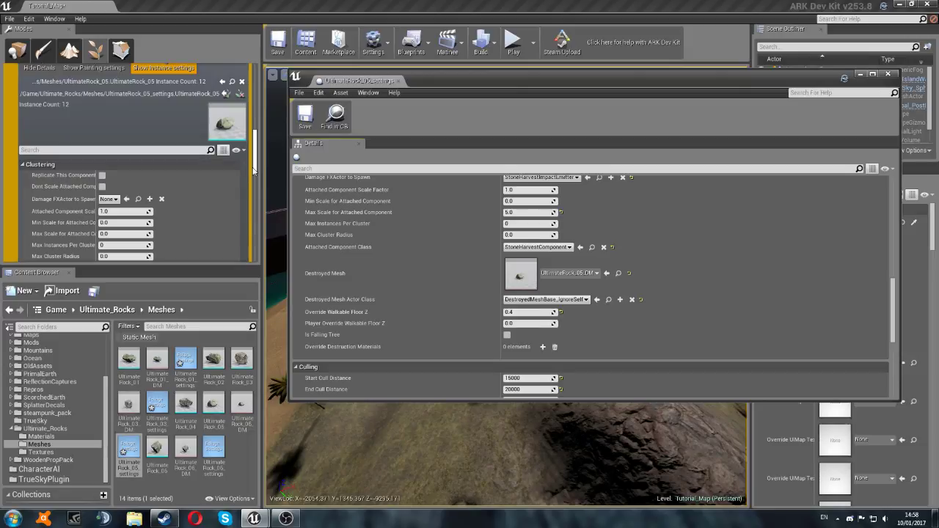
pyautogui.scroll(-4, 254, 173)
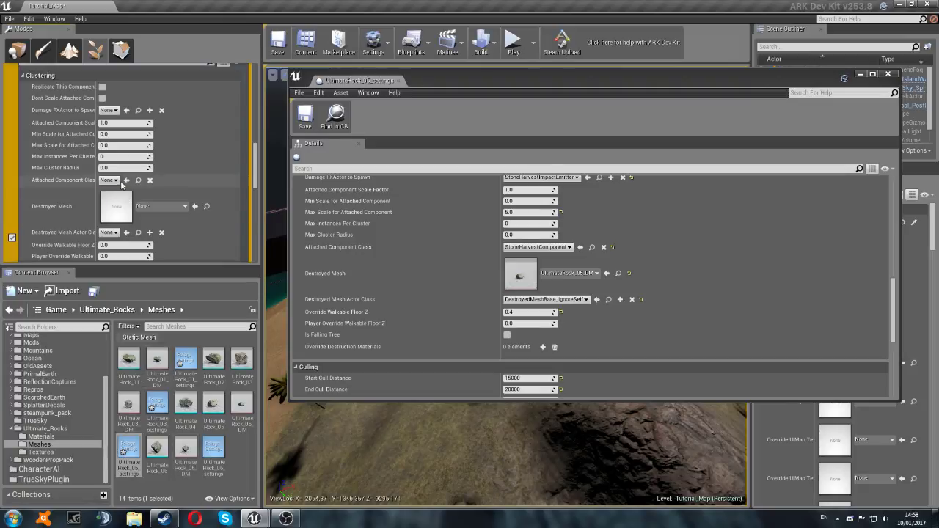
# - Assign UltimateRock_05_DM as the Destroyed Mesh of the UltimateRock_05 foliage
pyautogui.scroll(2, 127, 113)
pyautogui.scroll(3, 166, 113)
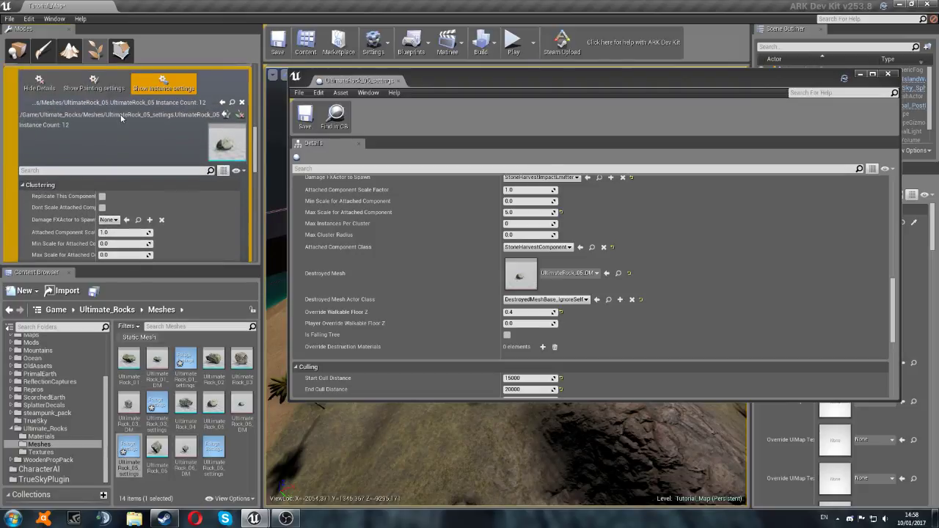
pyautogui.scroll(-3, 122, 120)
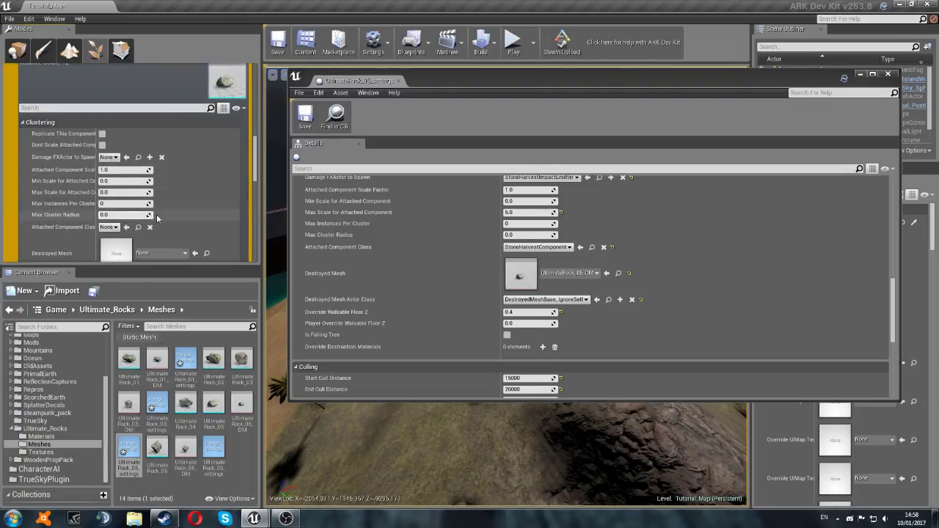
pyautogui.click(241, 406)
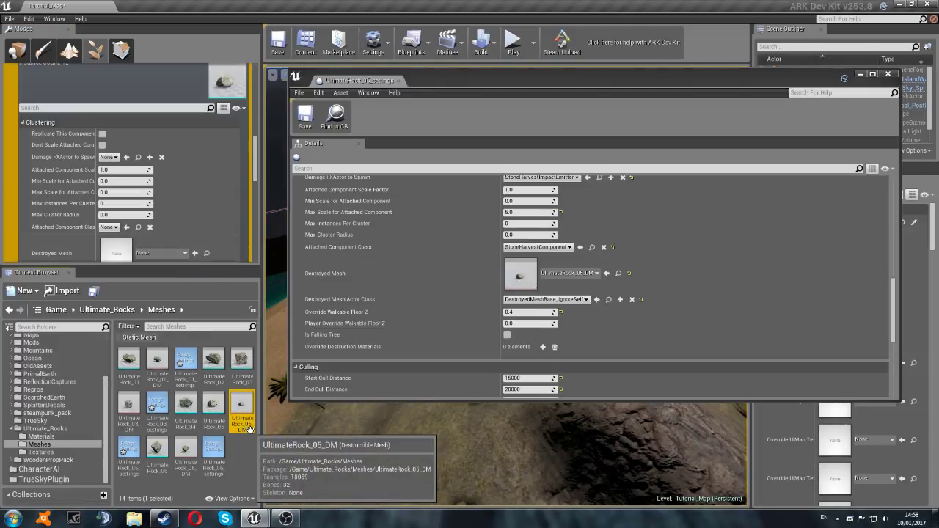
pyautogui.click(195, 253)
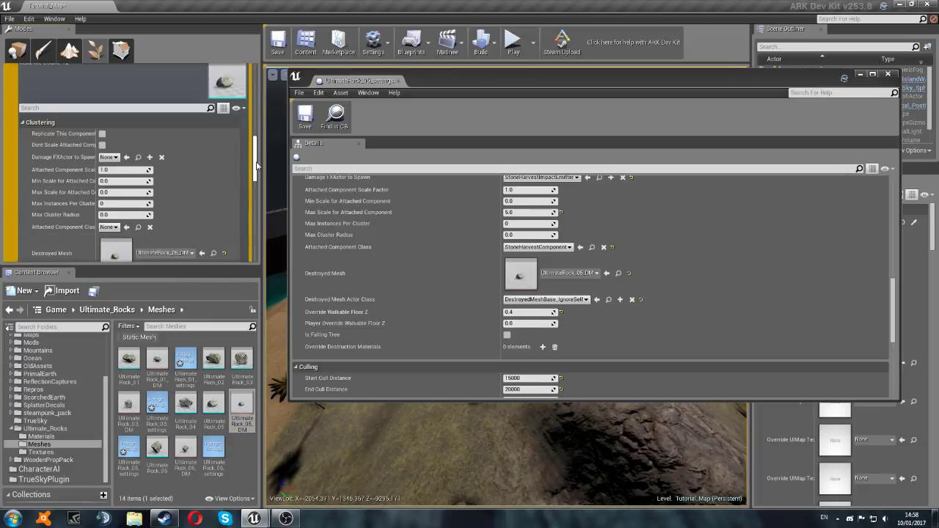
pyautogui.scroll(-2, 257, 167)
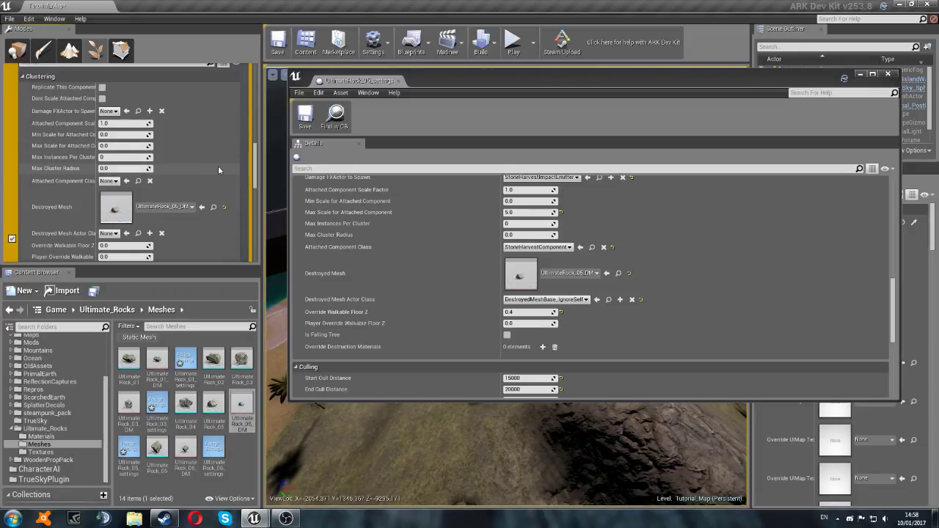
# - Set the UltimateRock_05 foliage's Damage FXActor to Spawn to StoneHarvestImpactEmitter
pyautogui.click(318, 260)
pyautogui.scroll(2, 319, 260)
pyautogui.scroll(1, 220, 169)
pyautogui.click(110, 126)
pyautogui.write('harvest')
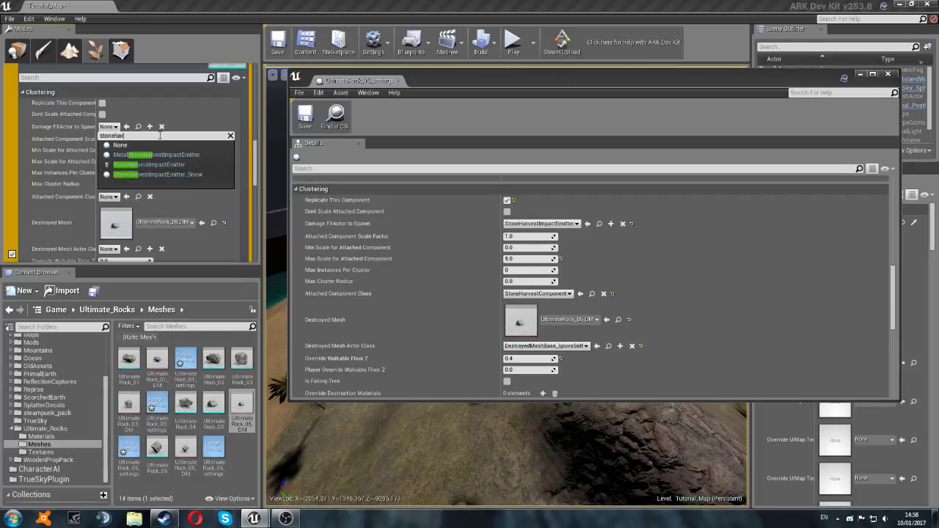
pyautogui.click(132, 166)
# - Set the UltimateRock_05 foliage's Max Scale for Attached Component to 5.0 and its Attached Component Class to StoneHarvestComponent
pyautogui.click(126, 163)
pyautogui.write('5')
pyautogui.click(110, 197)
pyautogui.write('stone')
pyautogui.click(145, 226)
# - Set the UltimateRock_05 foliage's Destroyed Mesh Actor Class to DestroyedMeshBase_IgnoreSelf and its Override Walkable Floor Z to 0.4
pyautogui.click(110, 249)
pyautogui.click(147, 313)
pyautogui.scroll(-3, 249, 183)
pyautogui.click(113, 140)
pyautogui.write('0.4')
# - Match the UltimateRock_05 foliage's remaining Culling and Collision values to the UltimateRock_05_settings asset
pyautogui.scroll(-4, 323, 209)
pyautogui.click(127, 206)
pyautogui.scroll(-3, 127, 205)
pyautogui.click(126, 210)
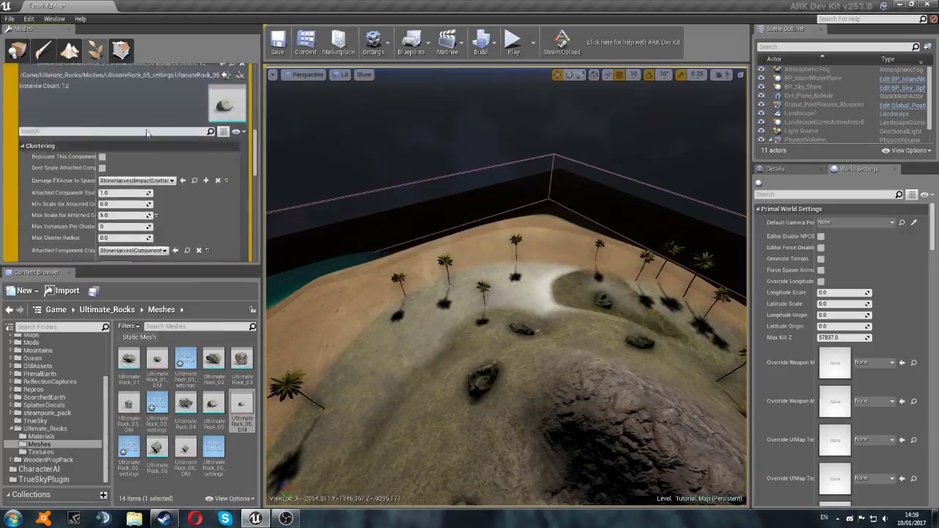
pyautogui.scroll(8, 147, 132)
# - Enable Replicate This Component for the Crystal1 foliage and set its Damage FXActor to Spawn to CrystalHarvestImpactEmitter
pyautogui.moveTo(447, 268); pyautogui.dragTo(495, 267, button='right')
pyautogui.moveTo(399, 300)
pyautogui.mouseDown(button='right')
pyautogui.moveTo(471, 259)
pyautogui.moveTo(327, 263)
pyautogui.moveTo(444, 215)
pyautogui.mouseUp(button='right')
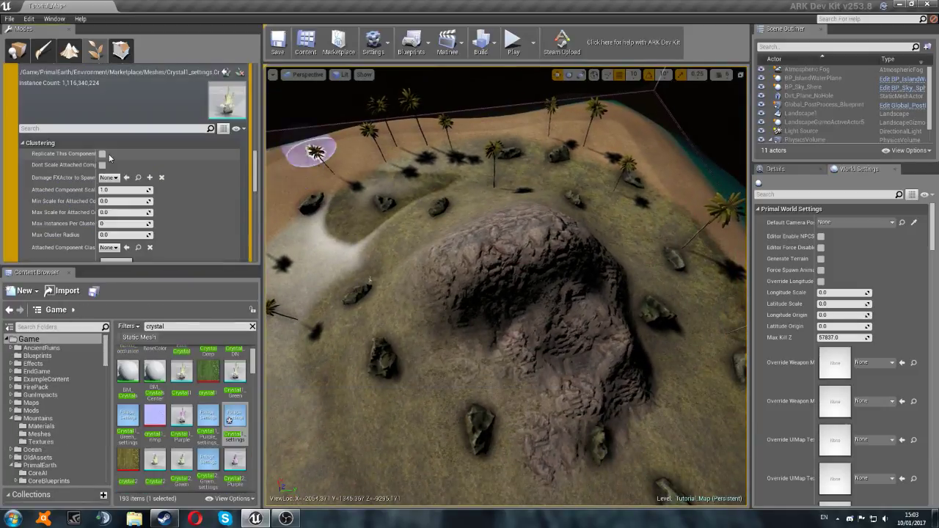
pyautogui.click(108, 178)
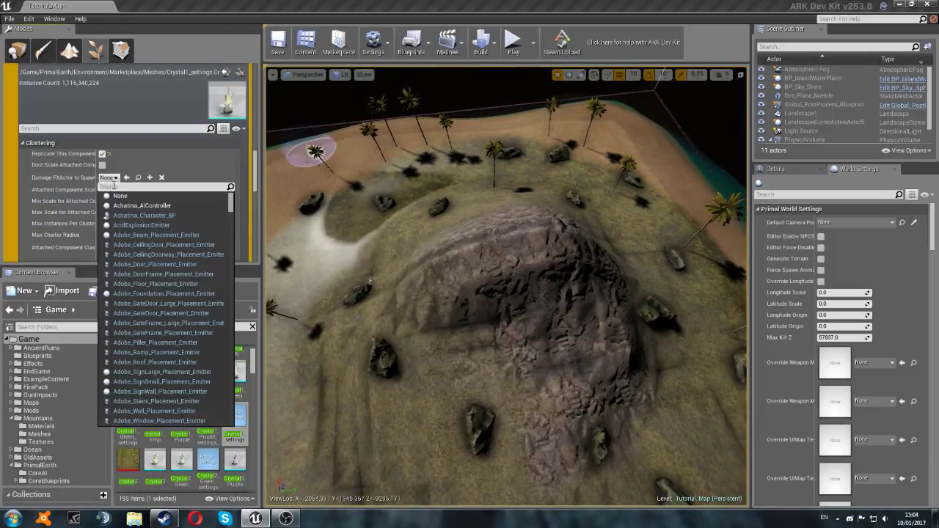
pyautogui.click(128, 197)
# - Set the crystal foliage's Attached Component Class to CrystalHarvestComponent and its Destroyed Mesh Actor Class to DestroyedMeshBase_IgnoreSelf
pyautogui.scroll(-3, 132, 211)
pyautogui.click(108, 138)
pyautogui.write('cryst')
pyautogui.click(126, 168)
pyautogui.click(156, 164)
pyautogui.write('crystal')
pyautogui.click(108, 190)
pyautogui.click(147, 259)
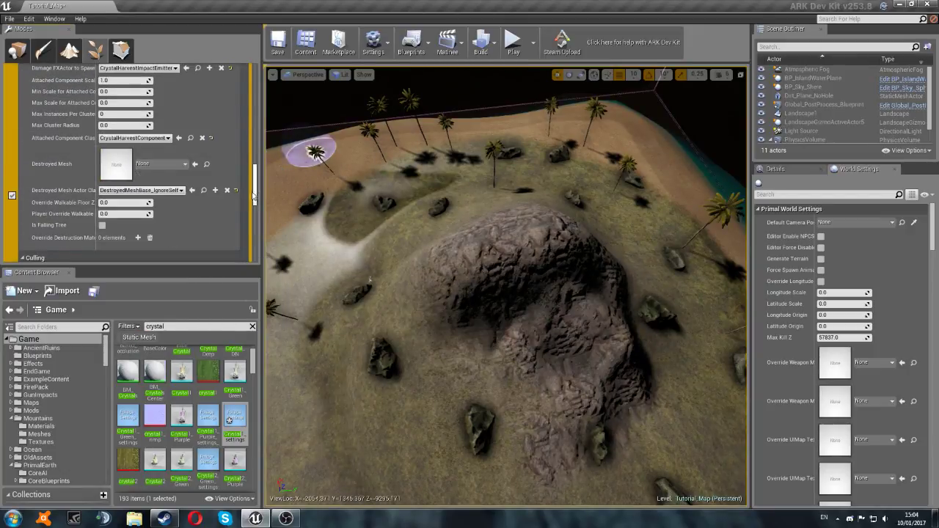
# - Set the crystal foliage's Start Cull Distance to 15000 and End Cull Distance to 20000, and choose its collision preset
pyautogui.scroll(-2, 179, 194)
pyautogui.scroll(-3, 163, 191)
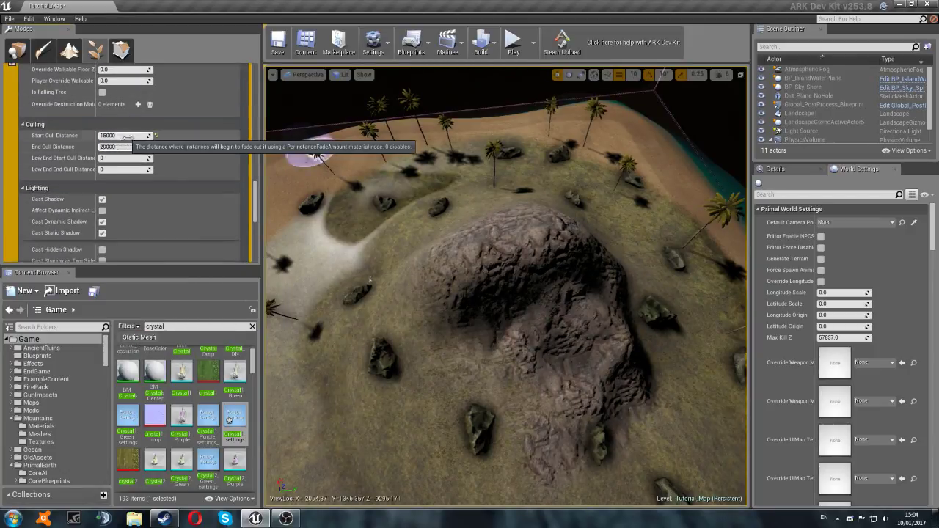
pyautogui.scroll(-5, 170, 178)
pyautogui.click(125, 125)
pyautogui.click(127, 332)
pyautogui.scroll(10, 112, 220)
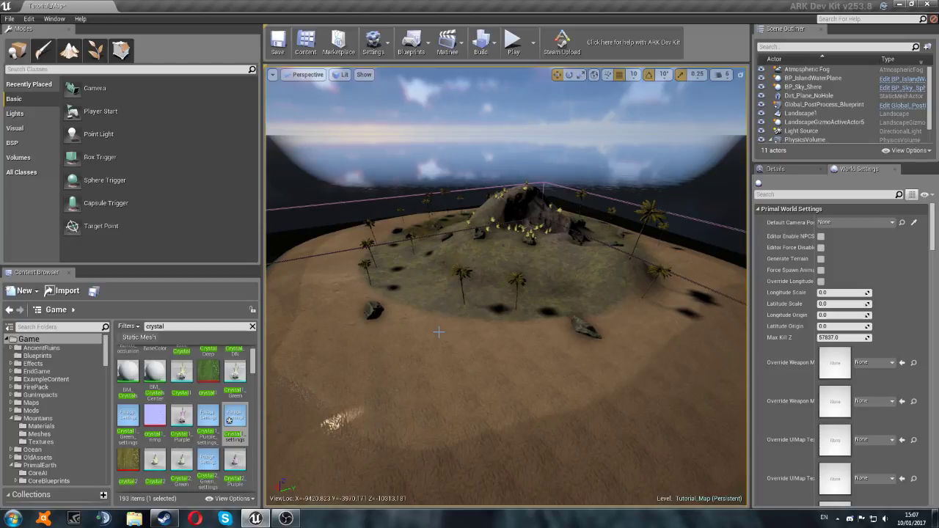
# - Start a play test of the island map and run the character to a palm tree in first-person view
pyautogui.moveTo(471, 332)
pyautogui.mouseDown(button='right')
pyautogui.moveTo(490, 331)
pyautogui.moveTo(484, 257)
pyautogui.moveTo(499, 345)
pyautogui.moveTo(491, 323)
pyautogui.moveTo(517, 308)
pyautogui.moveTo(471, 327)
pyautogui.mouseUp(button='right')
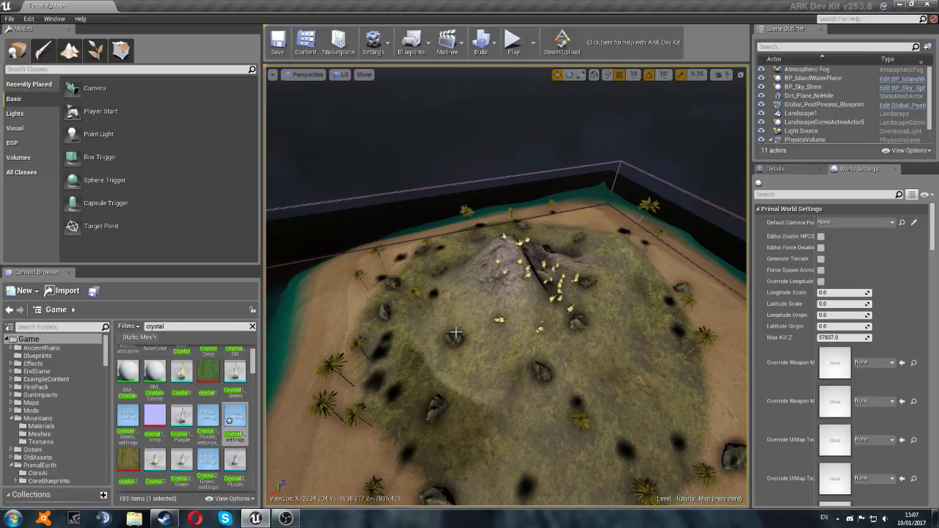
pyautogui.moveTo(456, 332); pyautogui.dragTo(487, 351, button='right')
pyautogui.click(514, 42)
pyautogui.hotkey('alt', 'p')
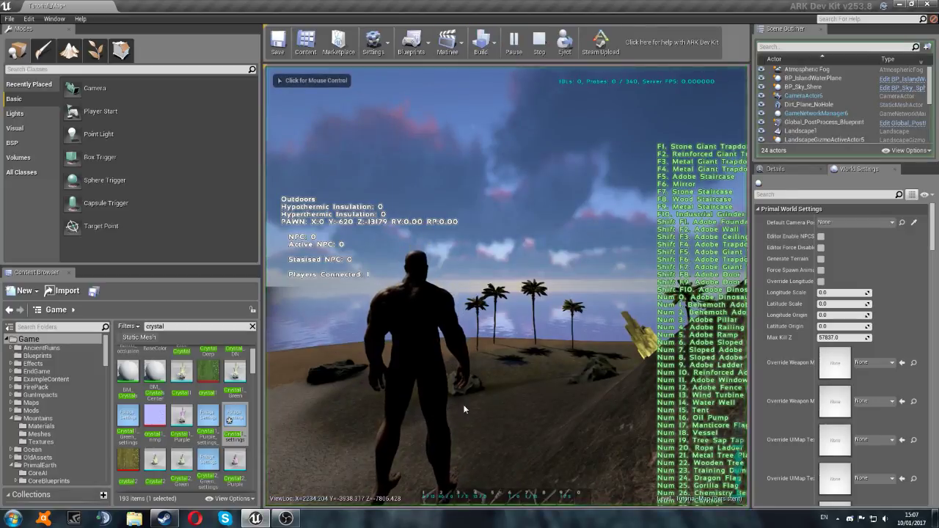
pyautogui.press('w')
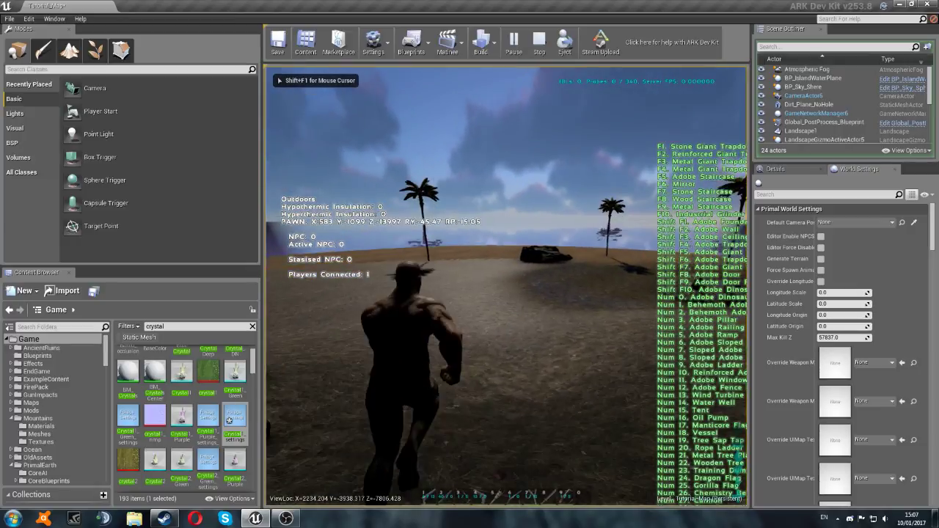
pyautogui.scroll(3, 506, 286)
pyautogui.press('w')
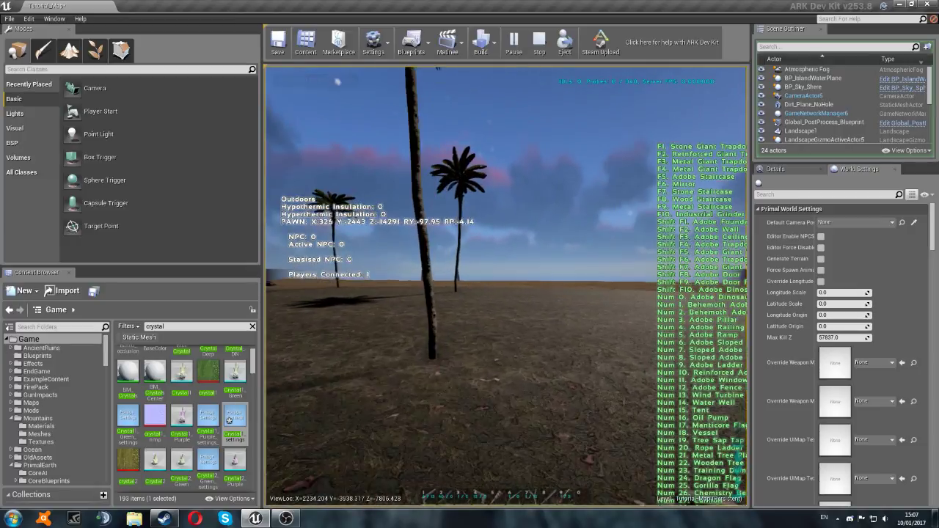
# - Punch the palm's trunk repeatedly to test harvesting, and walk on to another palm
pyautogui.click(506, 287)
pyautogui.click(507, 286)
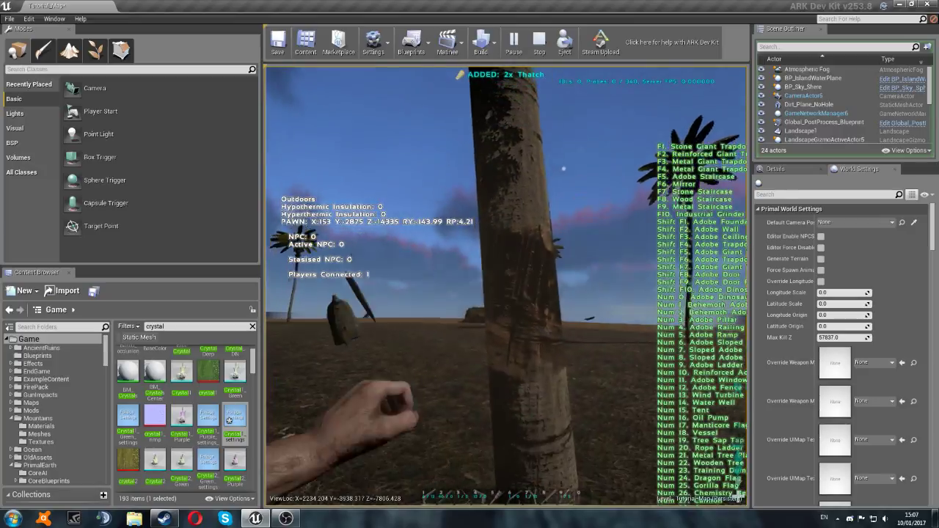
pyautogui.click(507, 287)
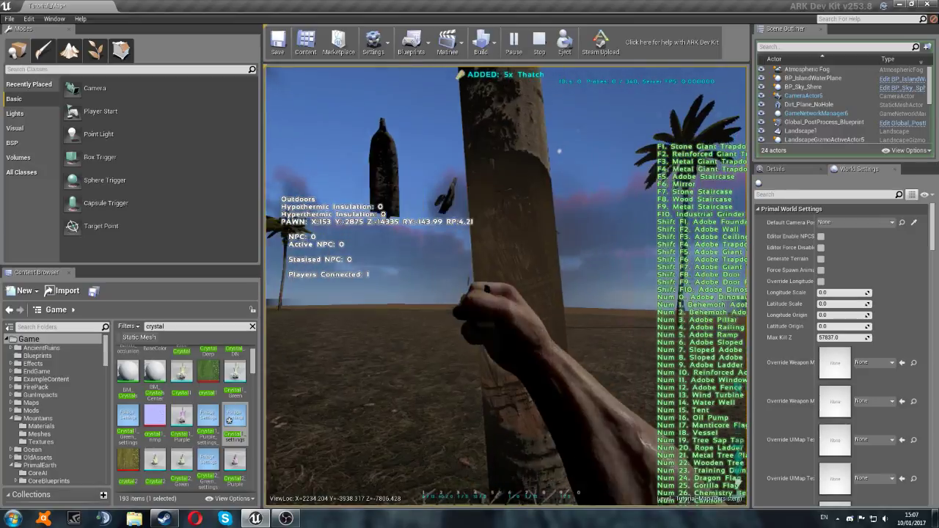
pyautogui.click(506, 286)
pyautogui.click(506, 286)
pyautogui.click(506, 286)
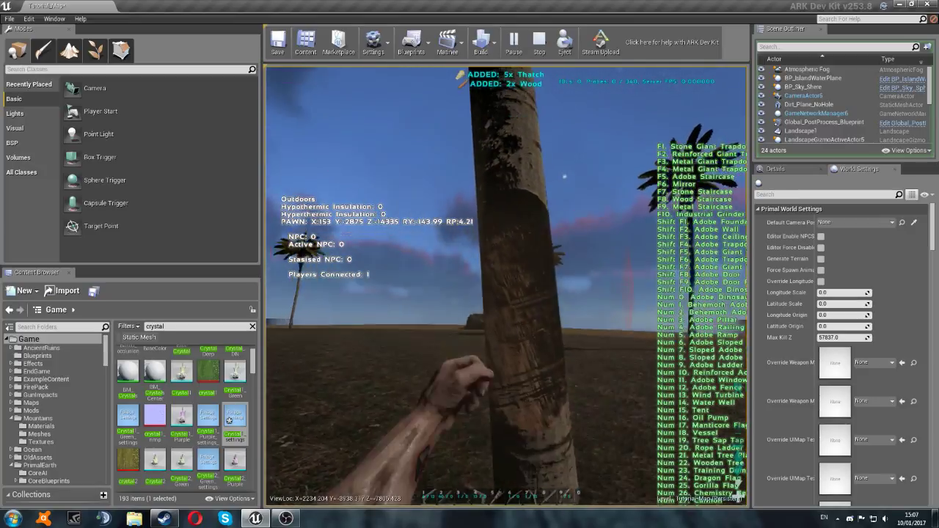
pyautogui.click(506, 286)
pyautogui.click(506, 286)
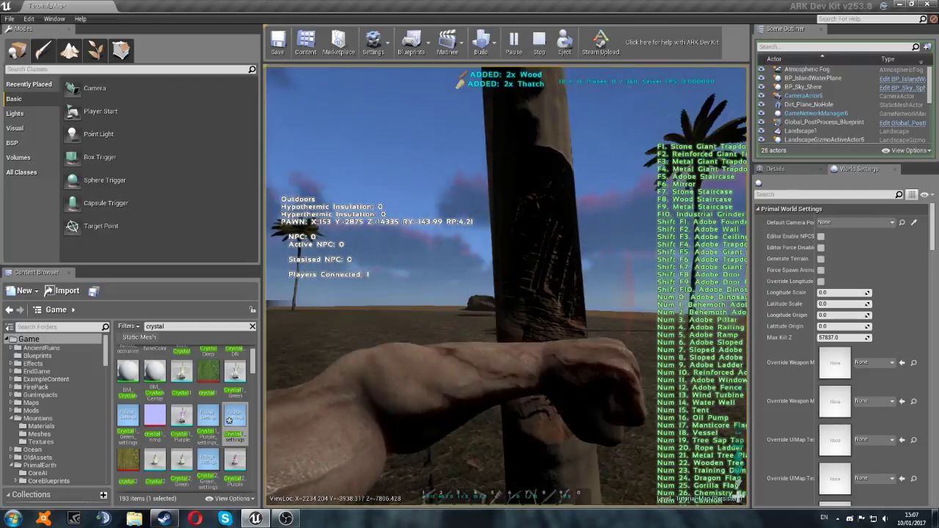
pyautogui.press('w')
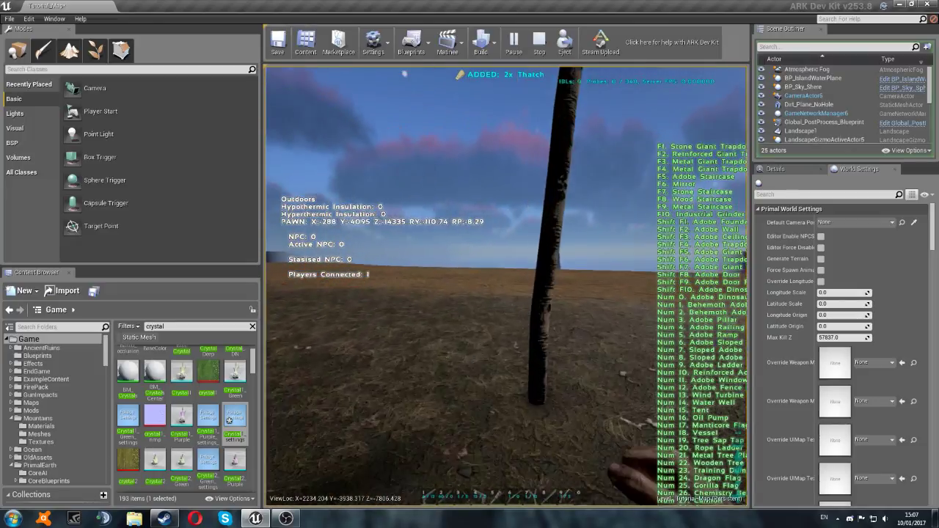
# - Punch the second palm's trunk several times to test harvesting with bare hands
pyautogui.click(507, 286)
pyautogui.click(506, 290)
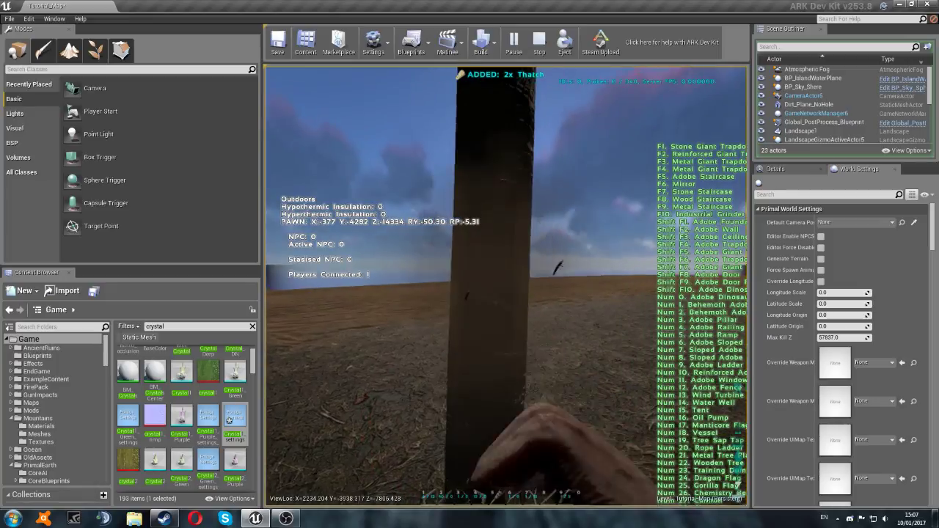
pyautogui.click(506, 291)
# - Get a Primitive Stone Pick in the character's inventory and equip it
pyautogui.press('i')
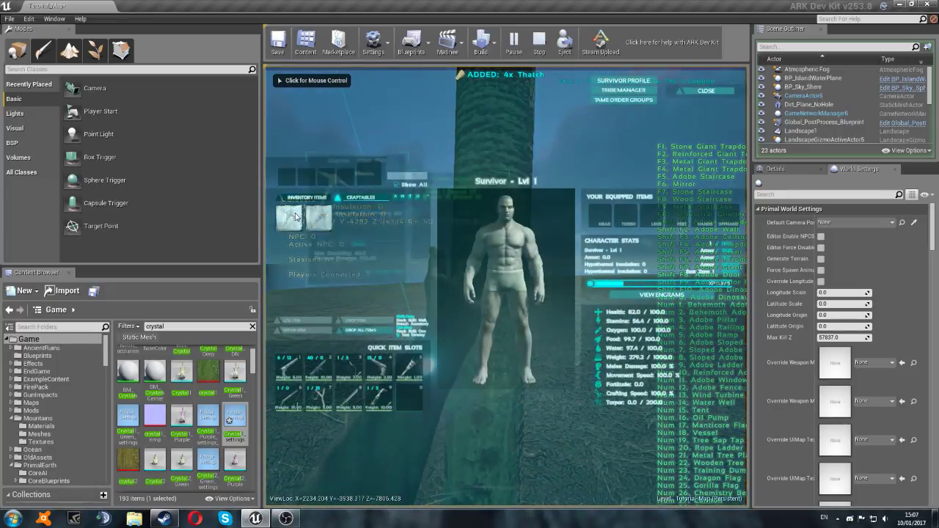
pyautogui.doubleClick(300, 221)
pyautogui.scroll(-8, 367, 297)
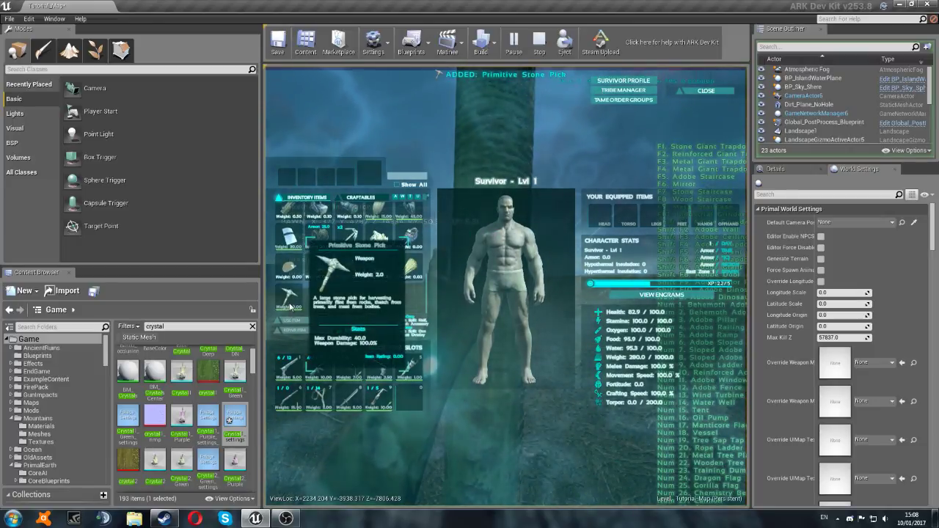
pyautogui.doubleClick(292, 297)
pyautogui.press('i')
# - Run the character up the hill to the large rock and strike it repeatedly with the stone pick to test harvesting
pyautogui.press('w')
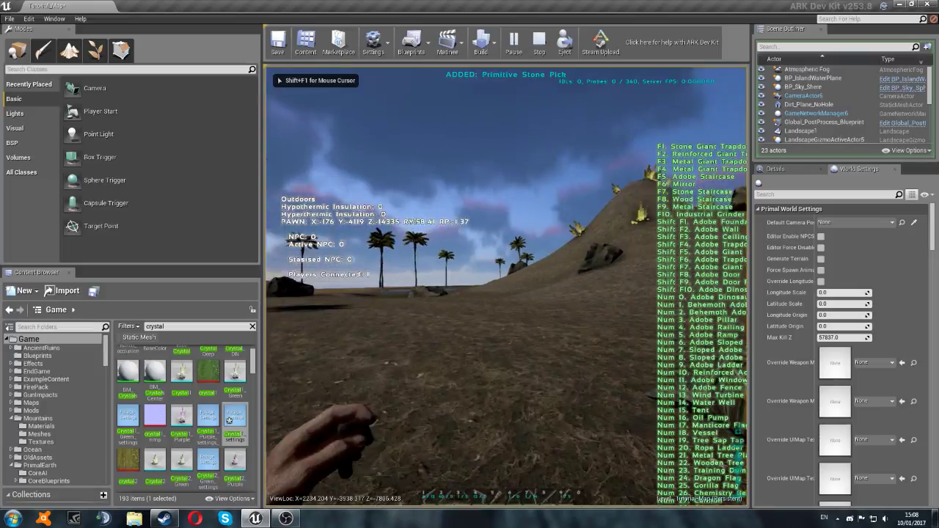
pyautogui.press('w')
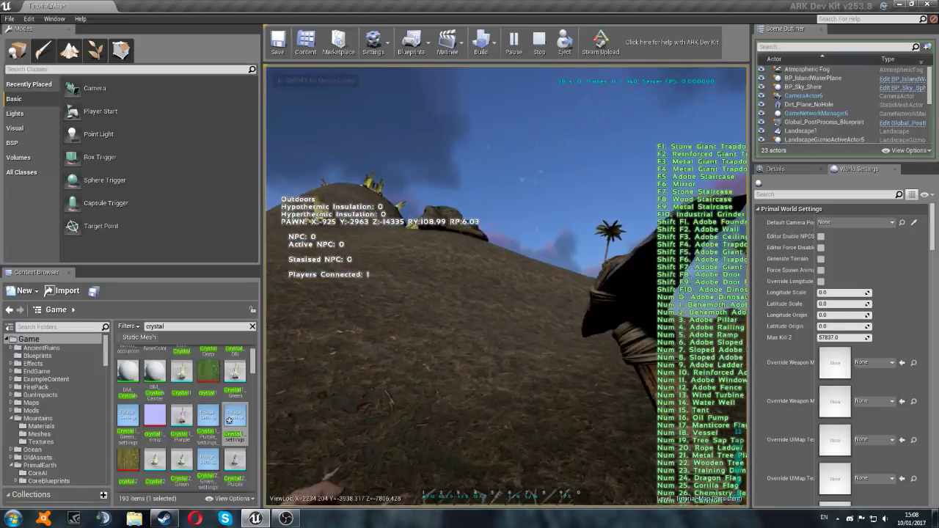
pyautogui.press('w')
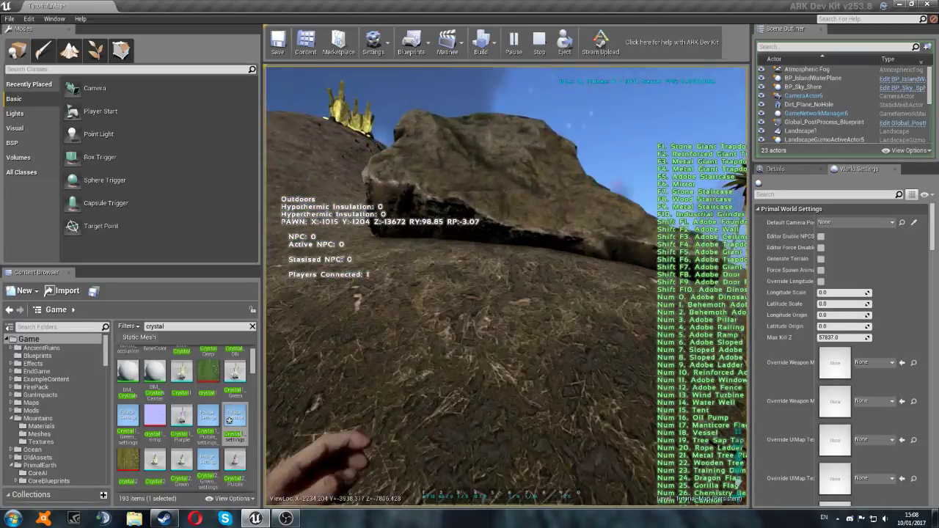
pyautogui.click(506, 286)
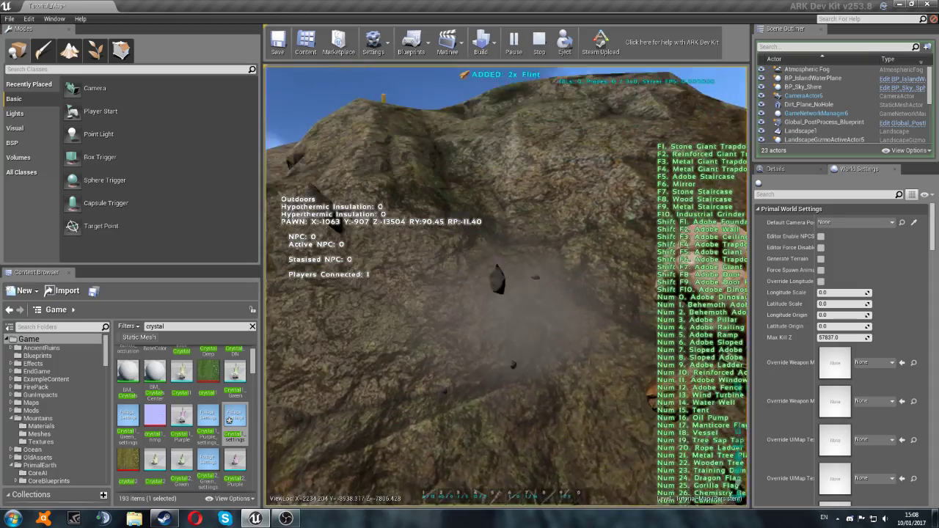
pyautogui.click(506, 286)
pyautogui.click(506, 286)
pyautogui.press('space')
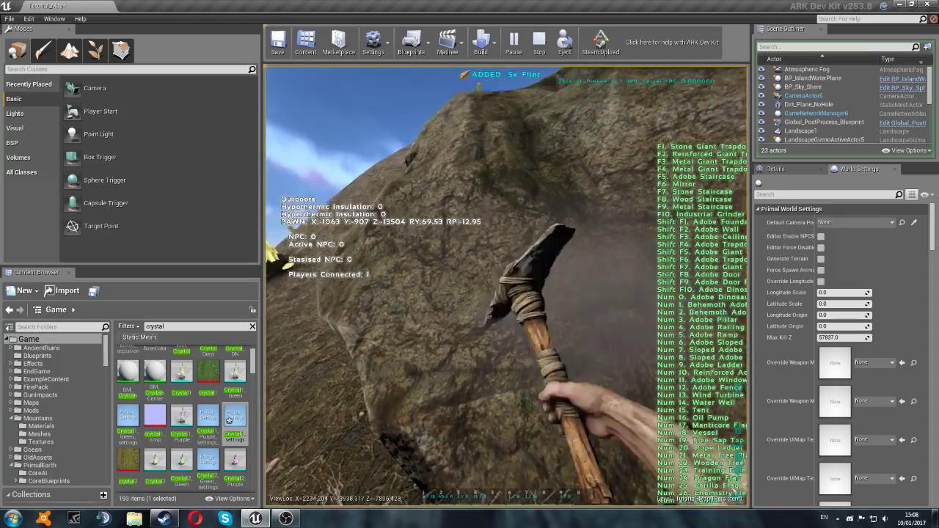
pyautogui.click(507, 286)
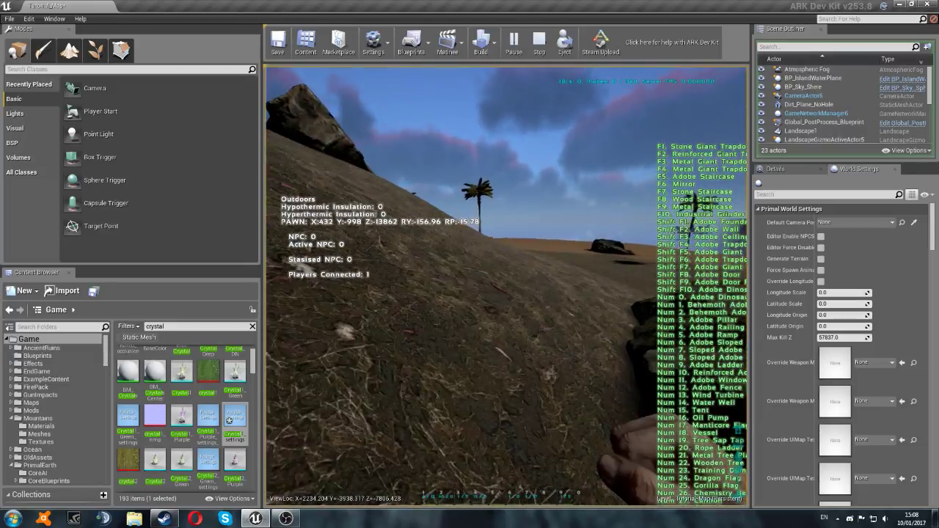
# - Run the character across the hillside toward the yellow crystal clusters beside a rock
pyautogui.press('w')
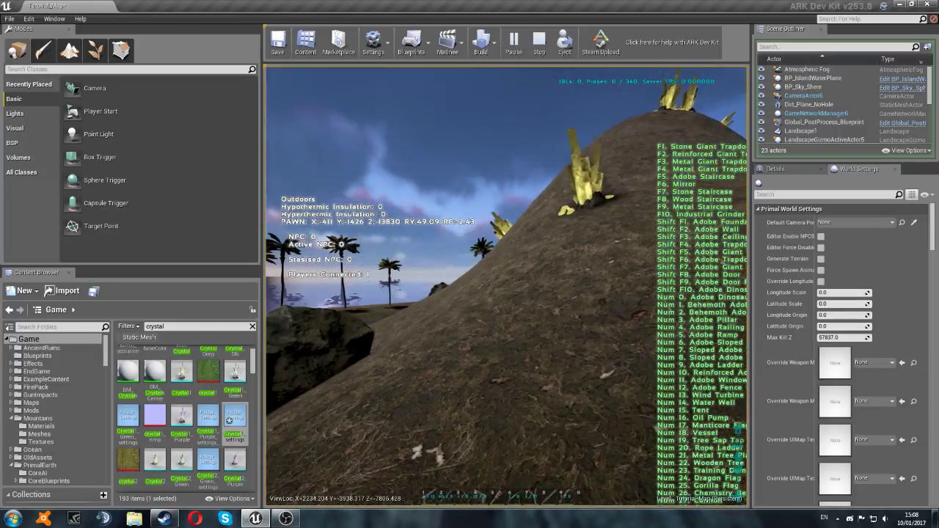
pyautogui.press('a')
pyautogui.press('w')
pyautogui.press('w')
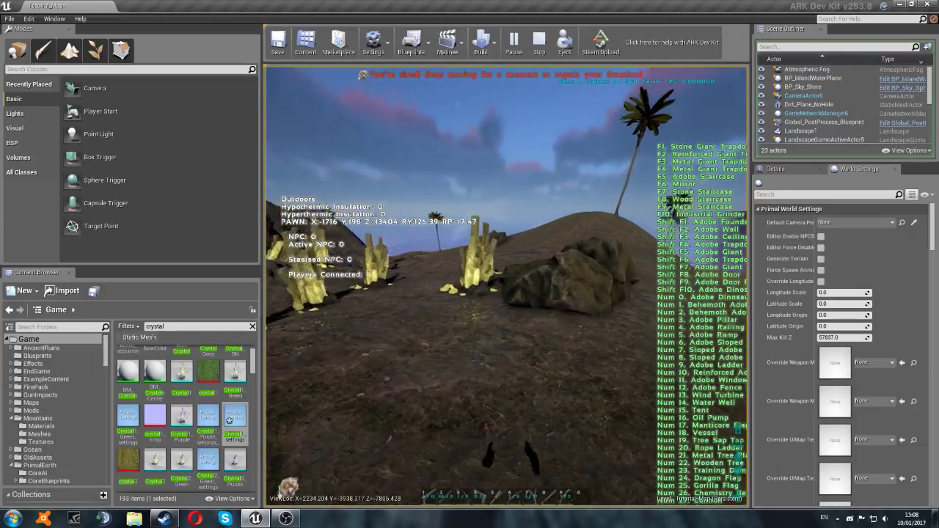